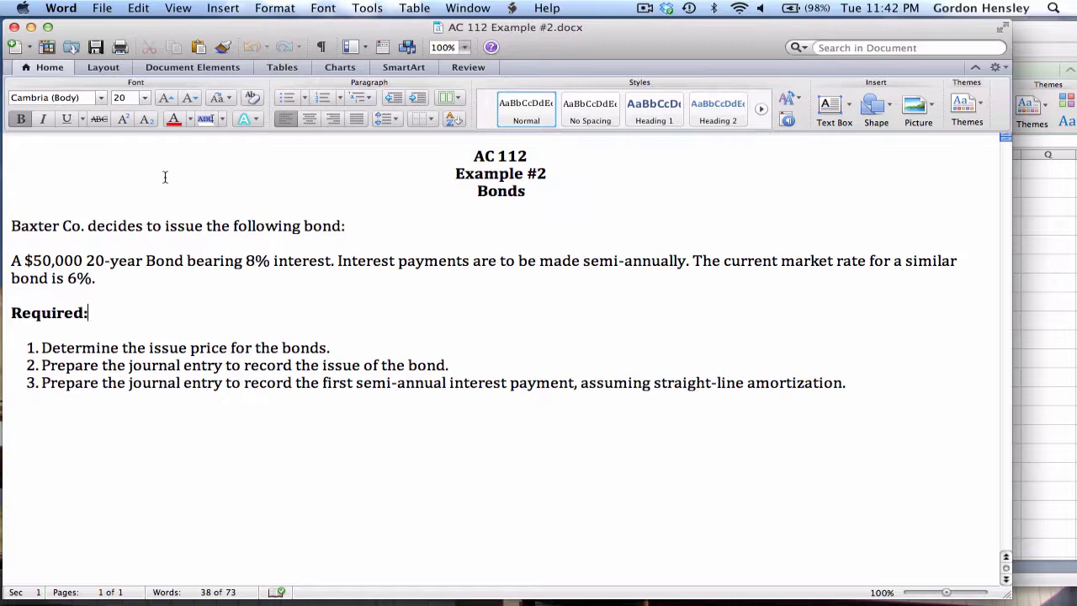
# Review the assignment's requirements and the bond description's 6% market rate.
pyautogui.click(40, 348)
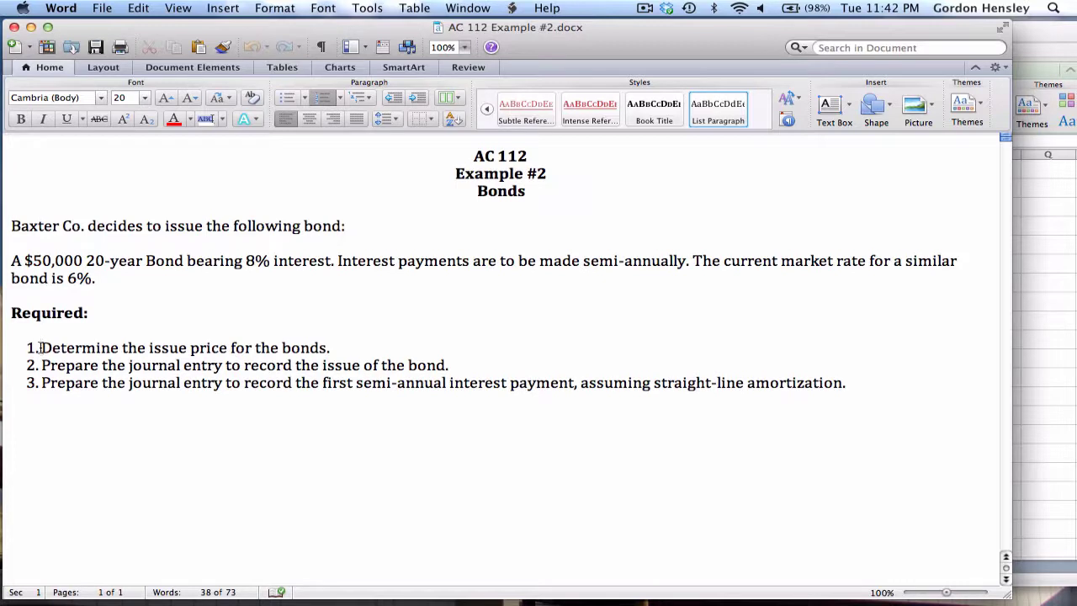
pyautogui.press('Down')
pyautogui.press('Down')
pyautogui.press('Up')
pyautogui.press('Up')
pyautogui.press('Up')
pyautogui.press('Up')
pyautogui.press('Up')
pyautogui.press('Up')
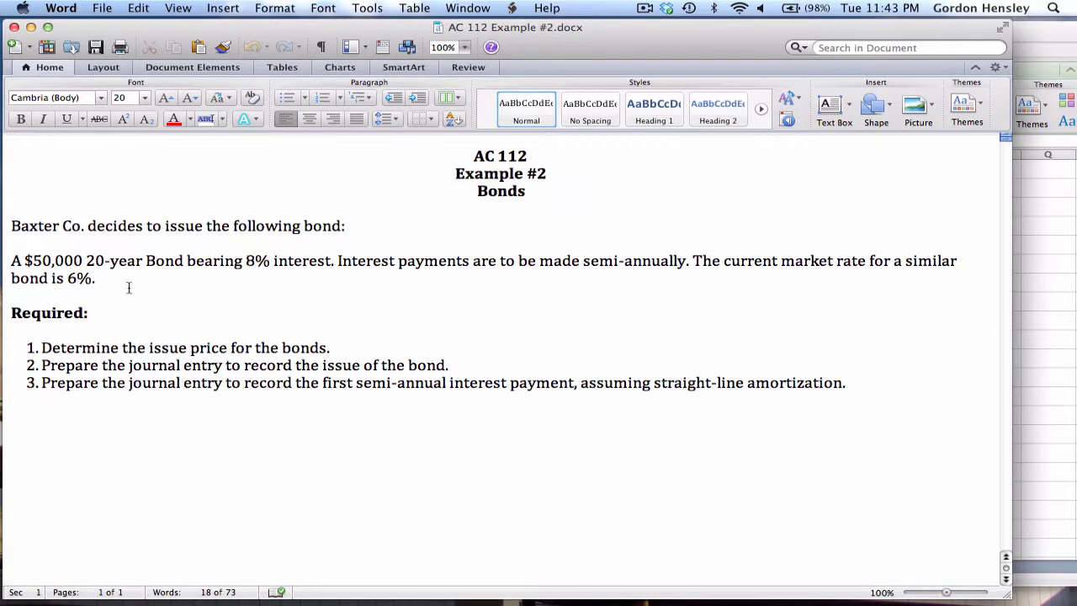
pyautogui.click(67, 279)
# Enter the $50,000 face value in A1 and the $2,000 semi-annual interest in A2.
pyautogui.click(1034, 33)
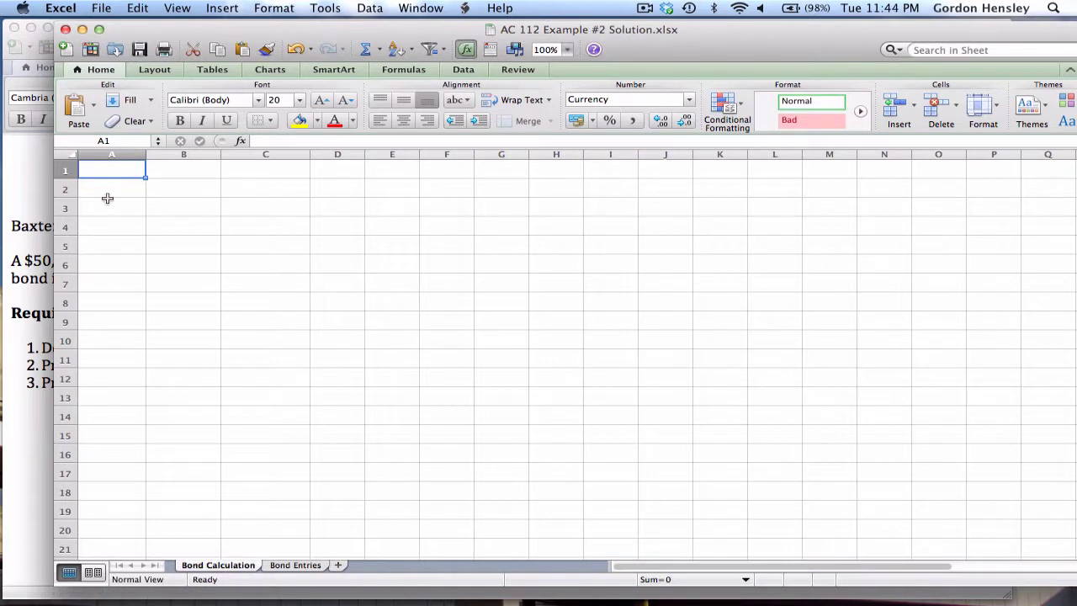
pyautogui.write('50000')
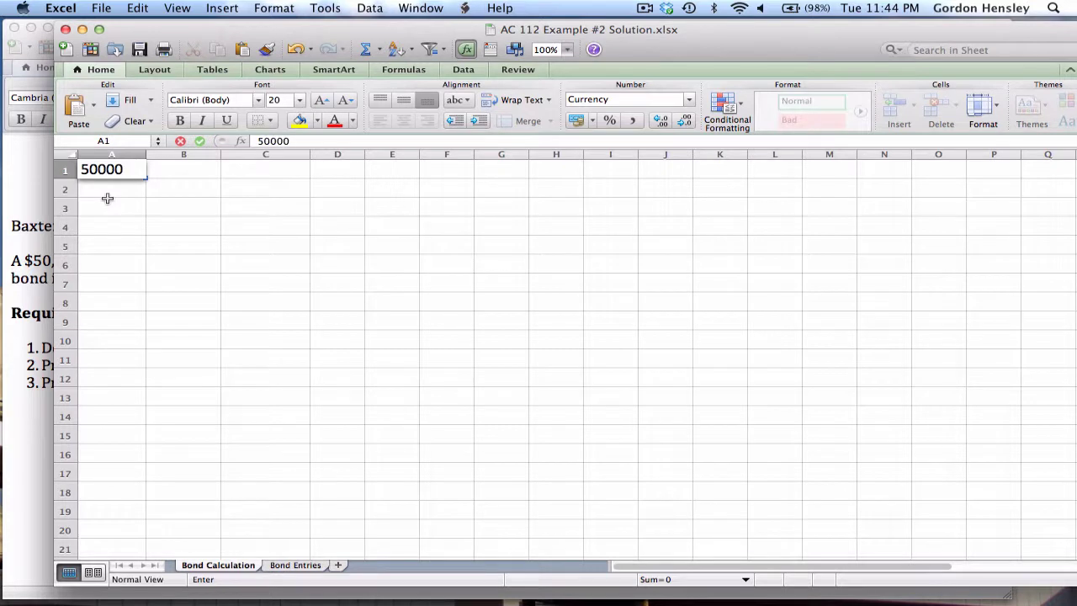
pyautogui.press('Return')
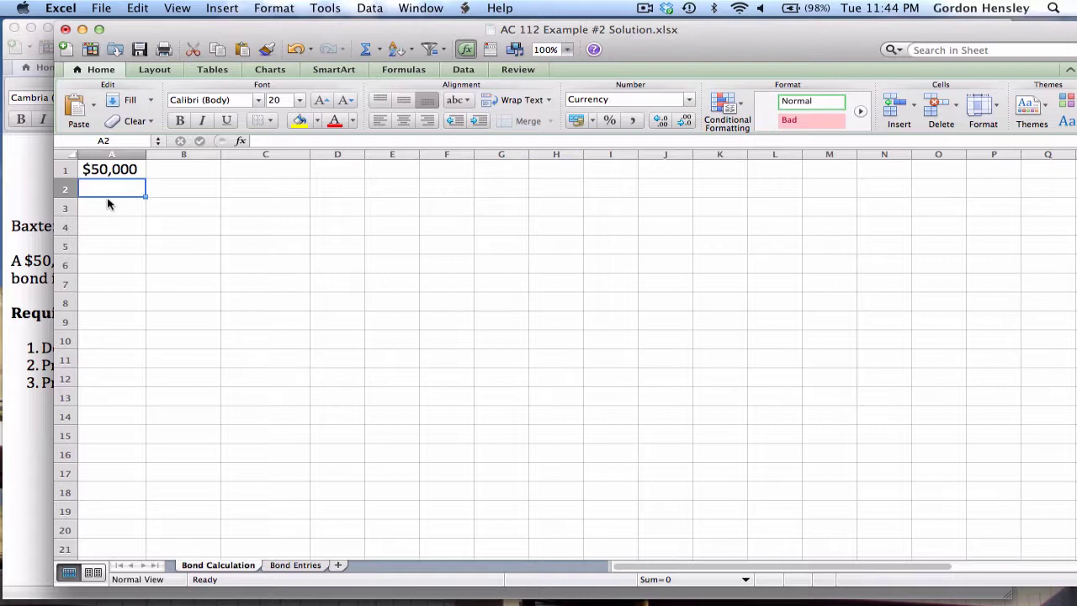
pyautogui.write('=')
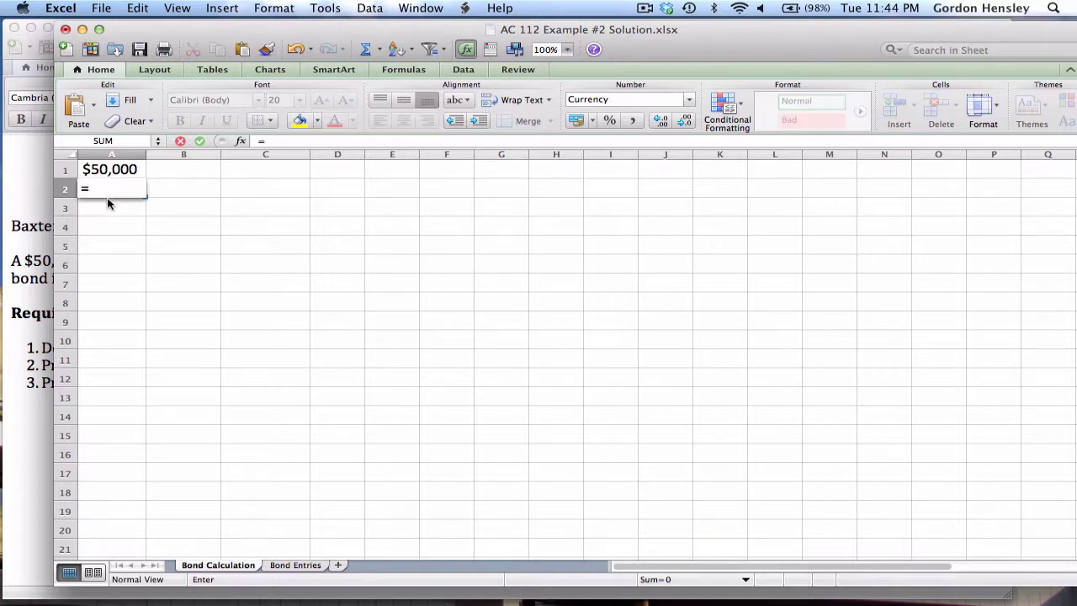
pyautogui.write('50000*.08')
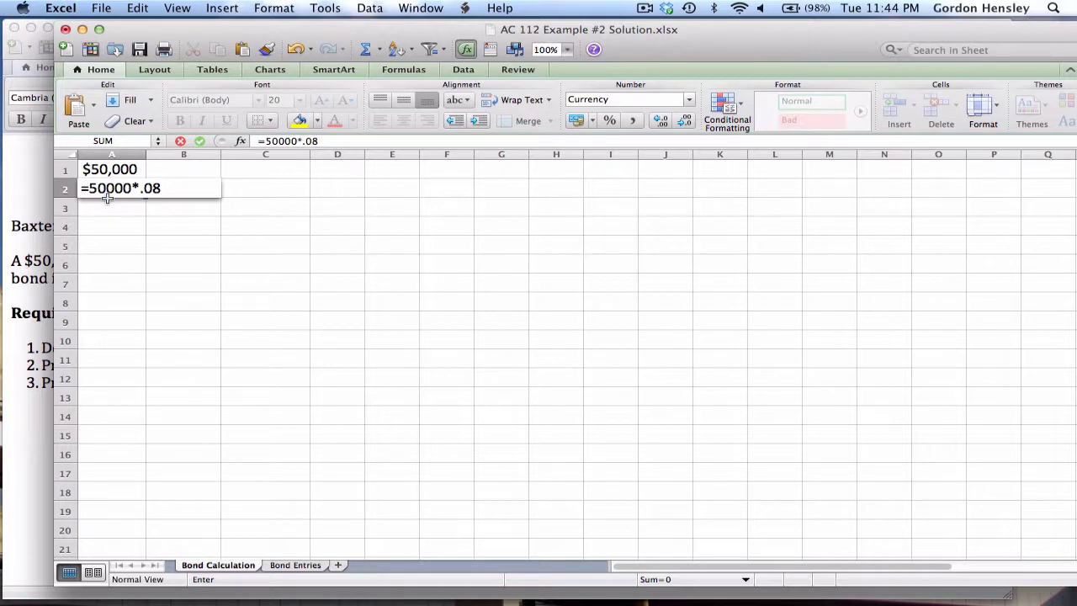
pyautogui.press('Return')
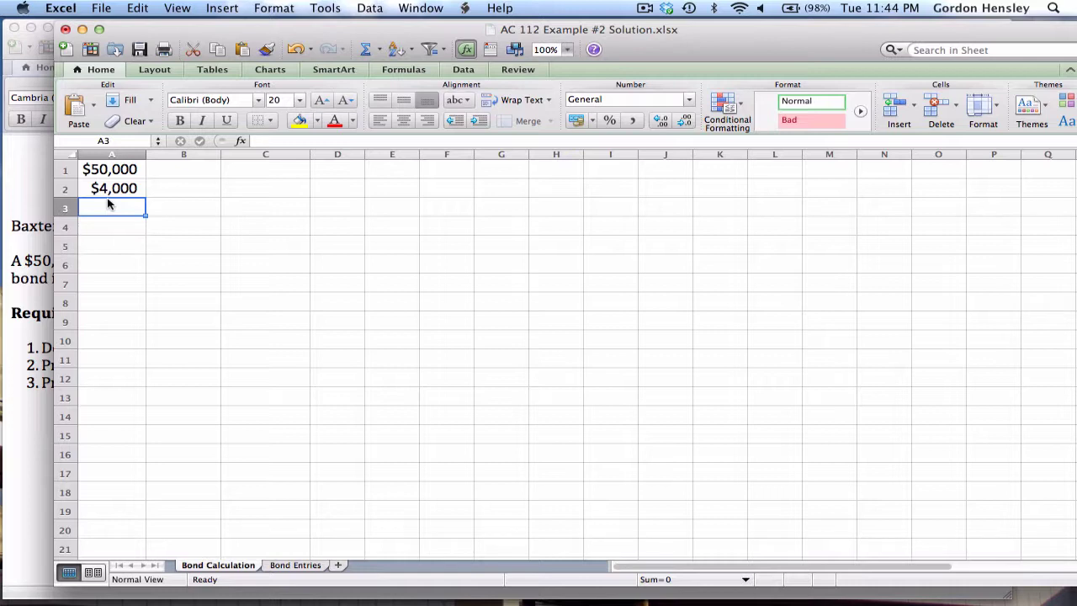
pyautogui.press('Up')
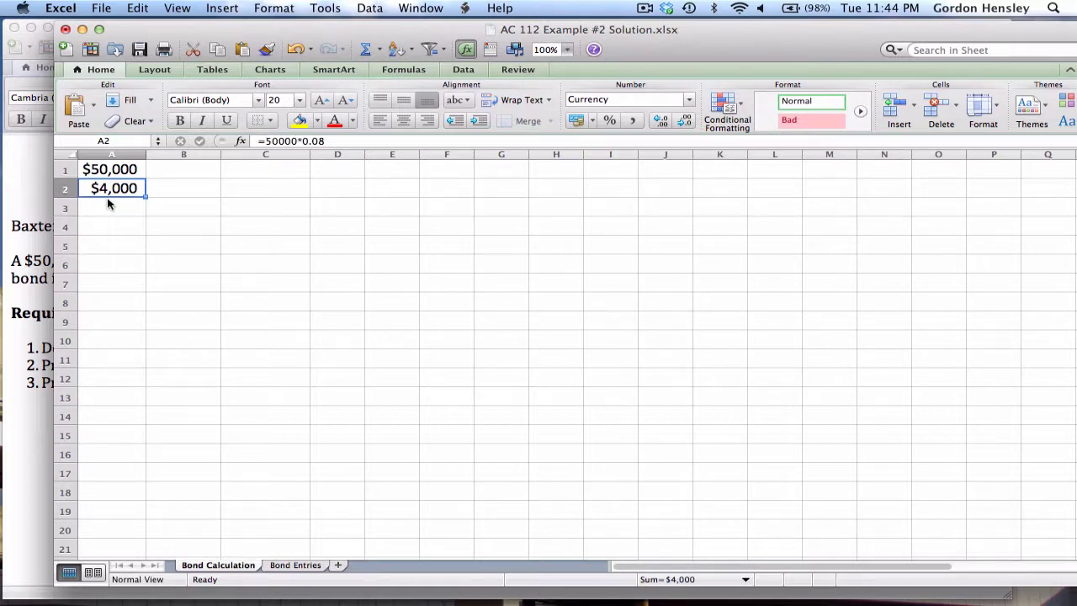
pyautogui.write('2000')
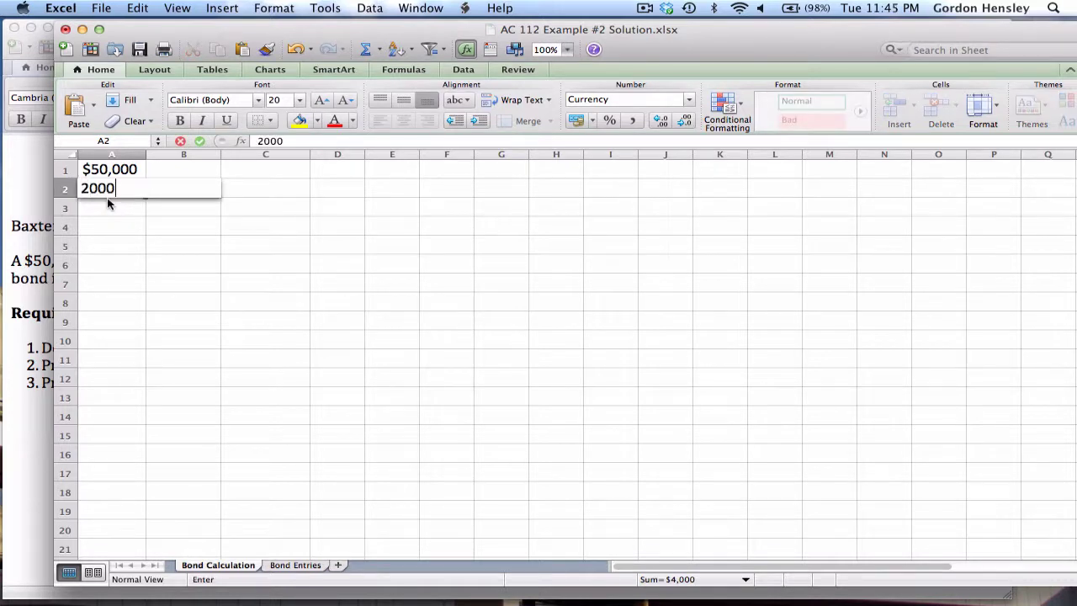
pyautogui.press('Return')
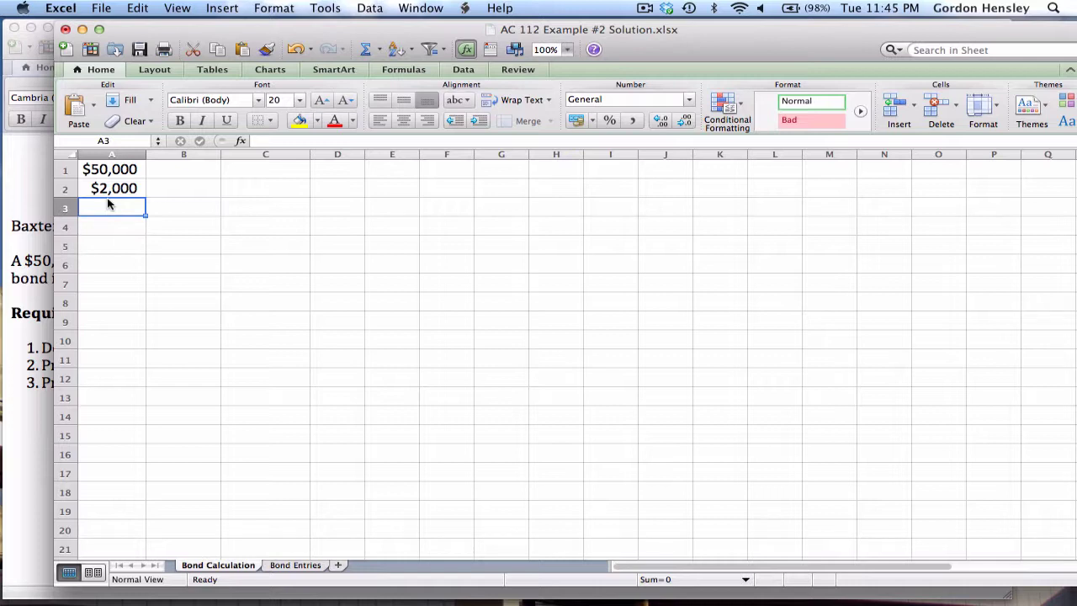
pyautogui.press('Up')
pyautogui.press('Up')
pyautogui.press('Down')
pyautogui.press('Up')
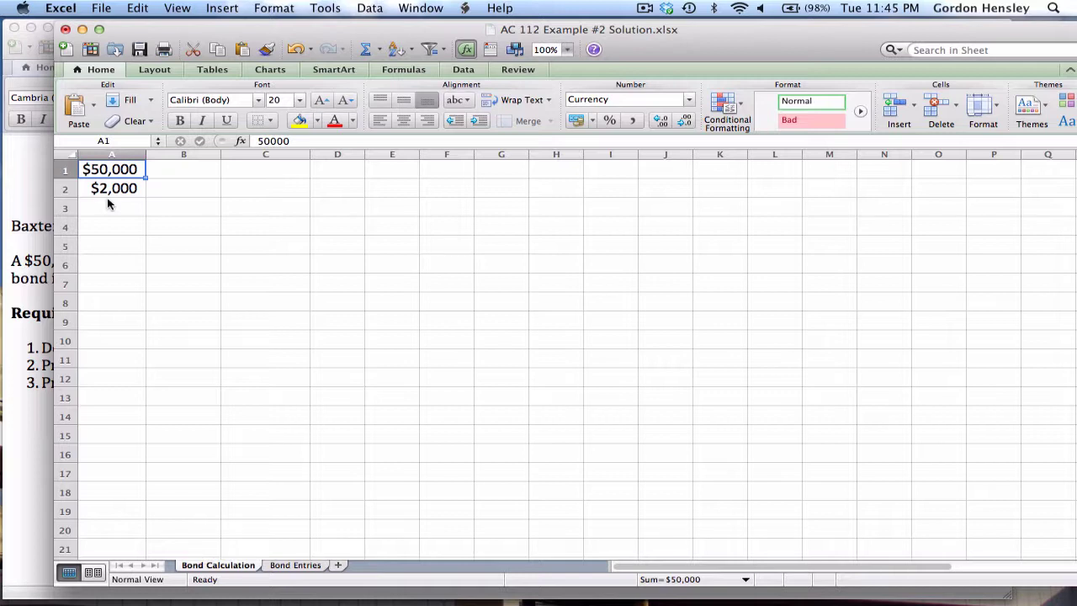
pyautogui.press('Down')
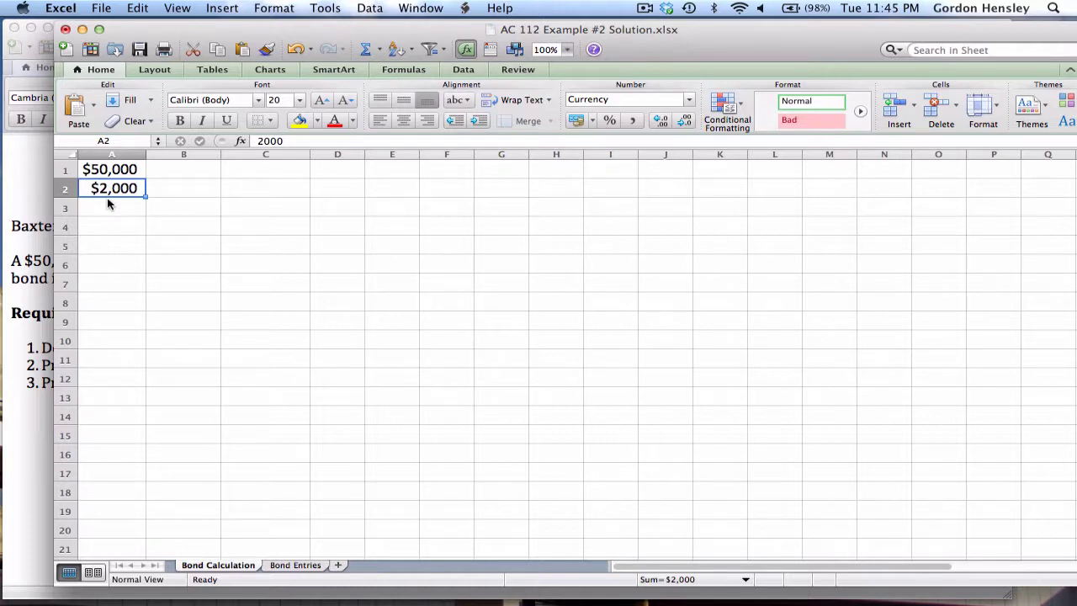
pyautogui.press('Right')
pyautogui.press('Up')
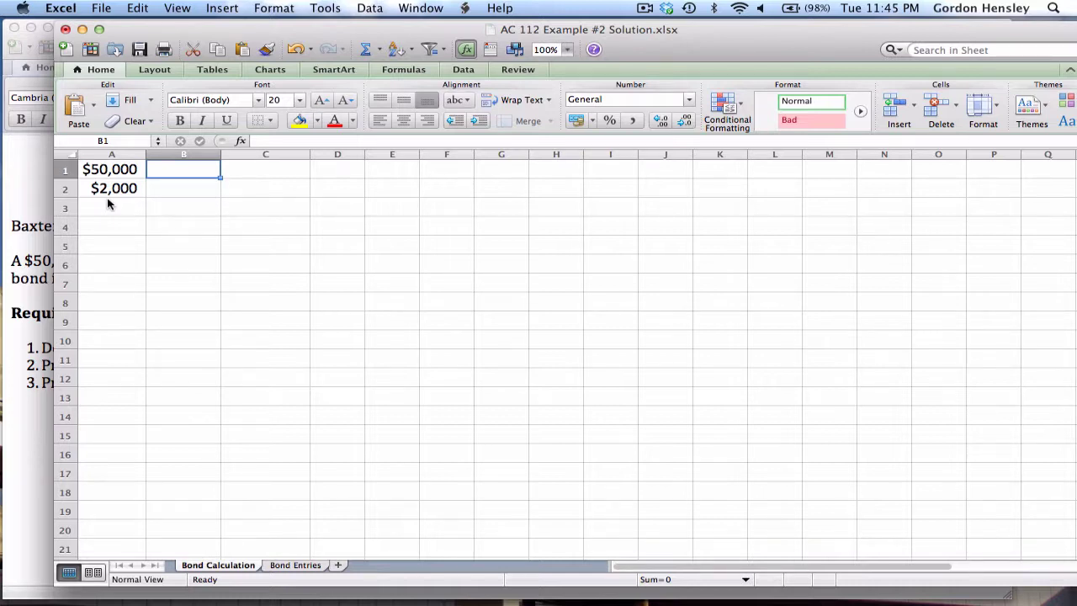
pyautogui.press('Left')
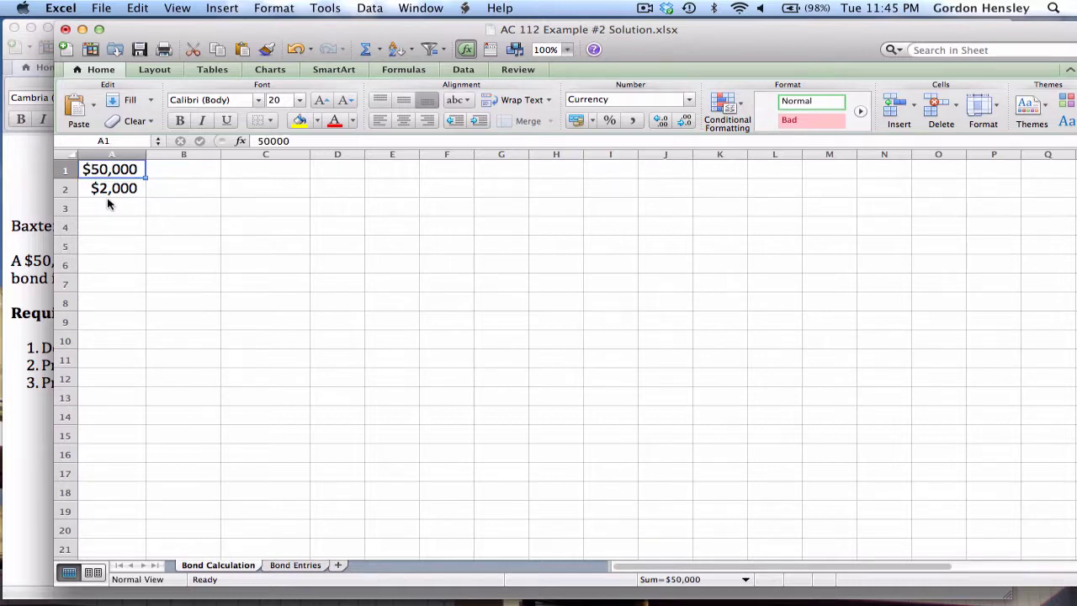
pyautogui.press('Down')
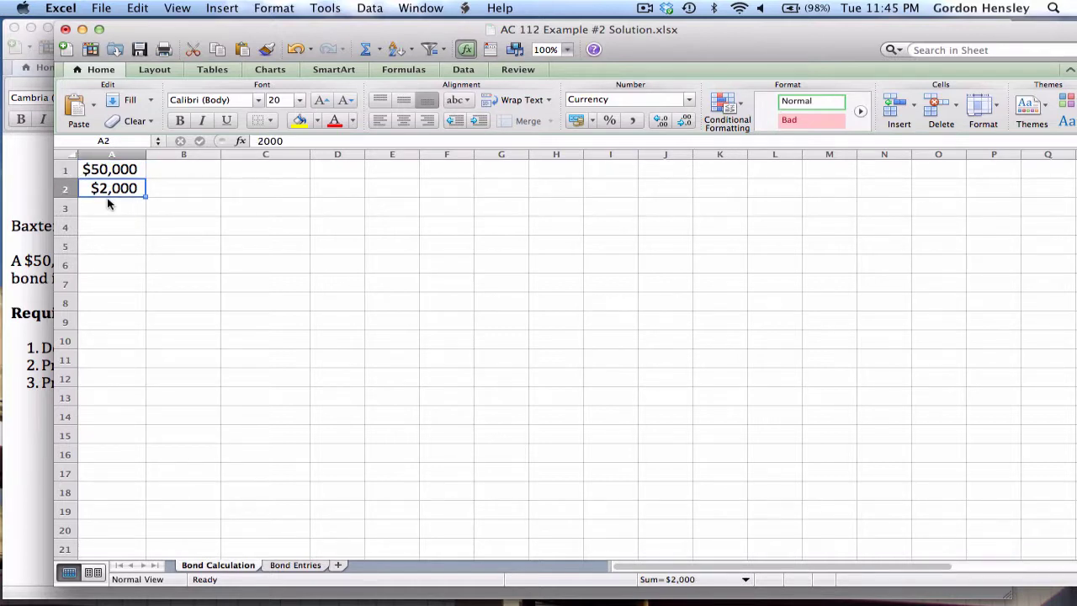
pyautogui.press('Up')
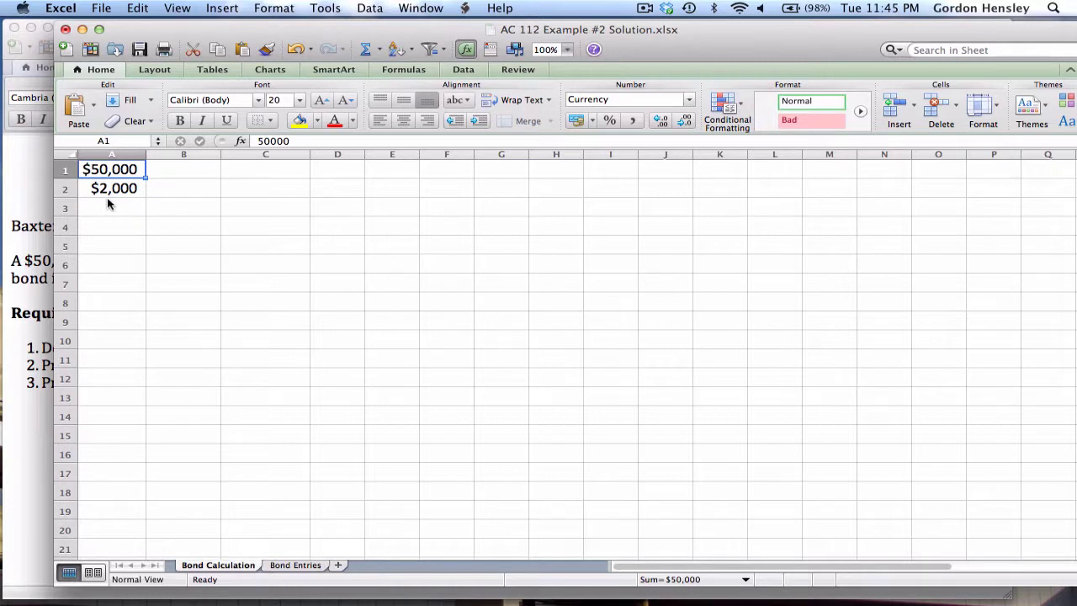
pyautogui.press('Down')
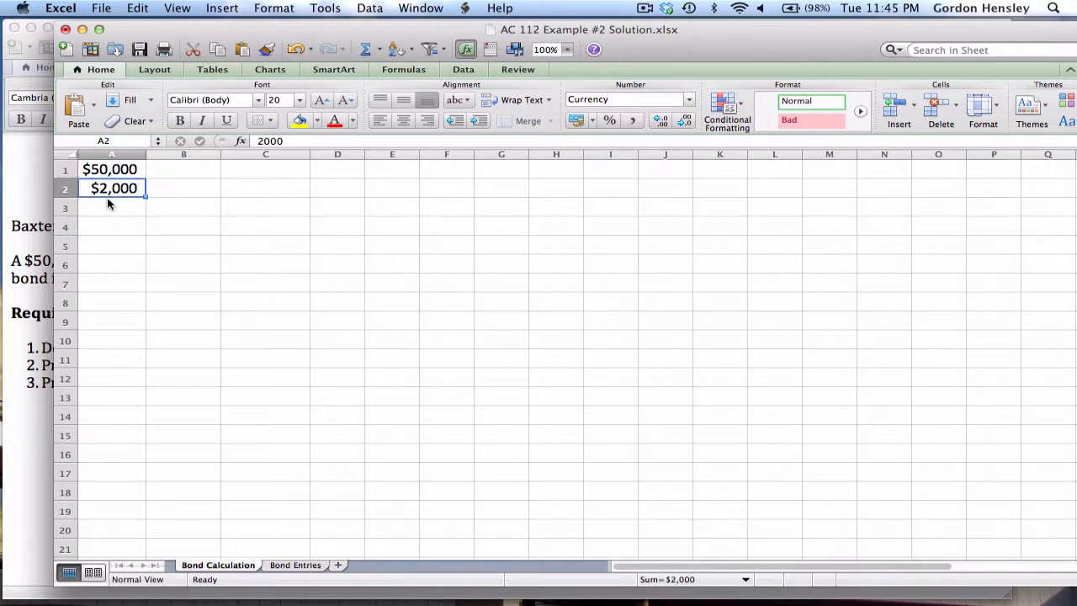
pyautogui.press('Up')
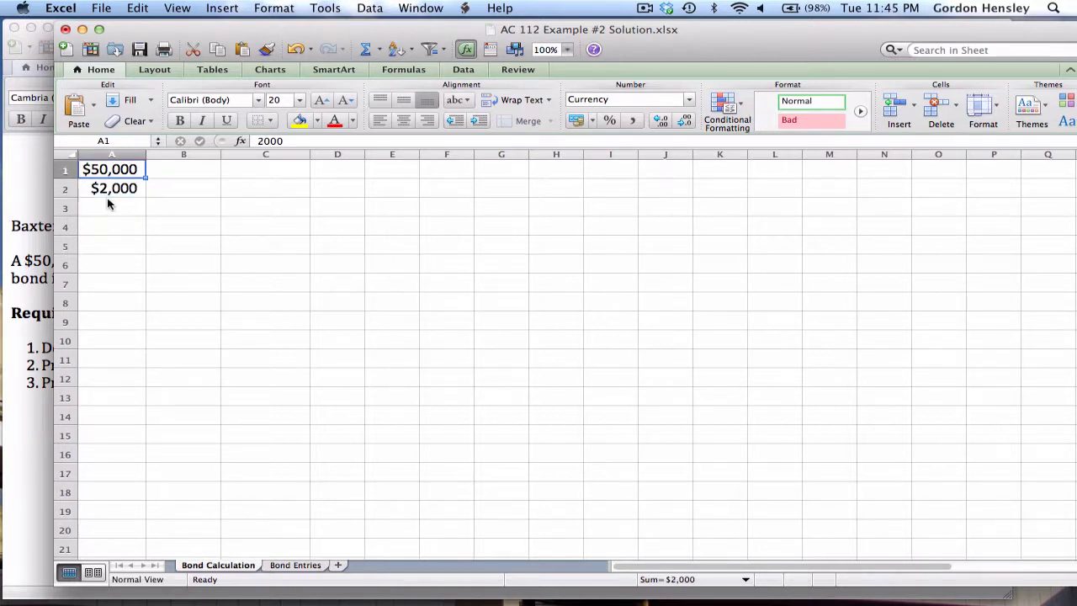
pyautogui.press('Right')
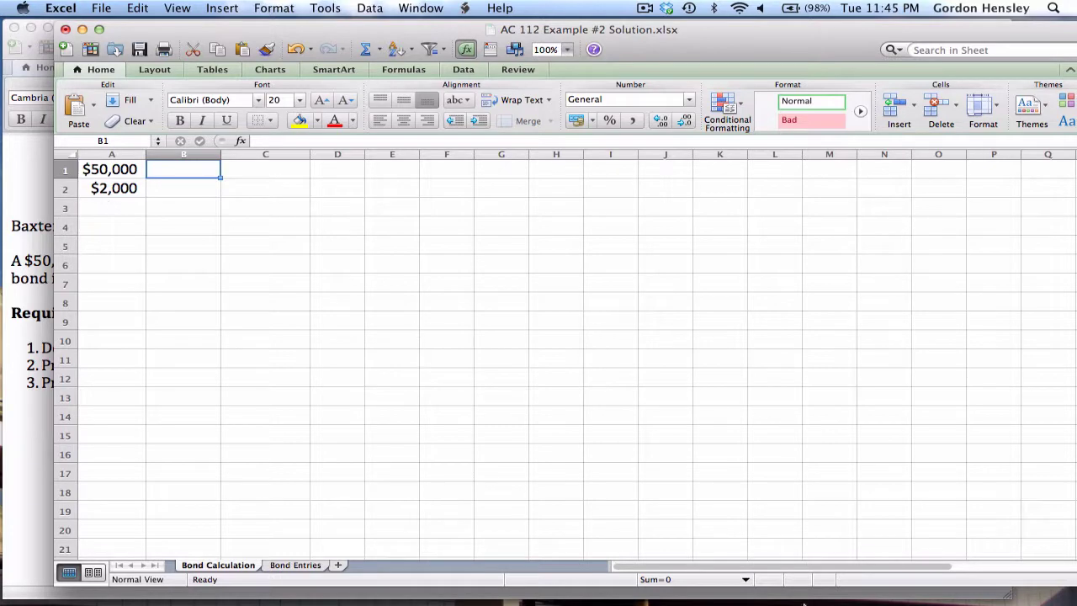
pyautogui.moveTo(850, 599)
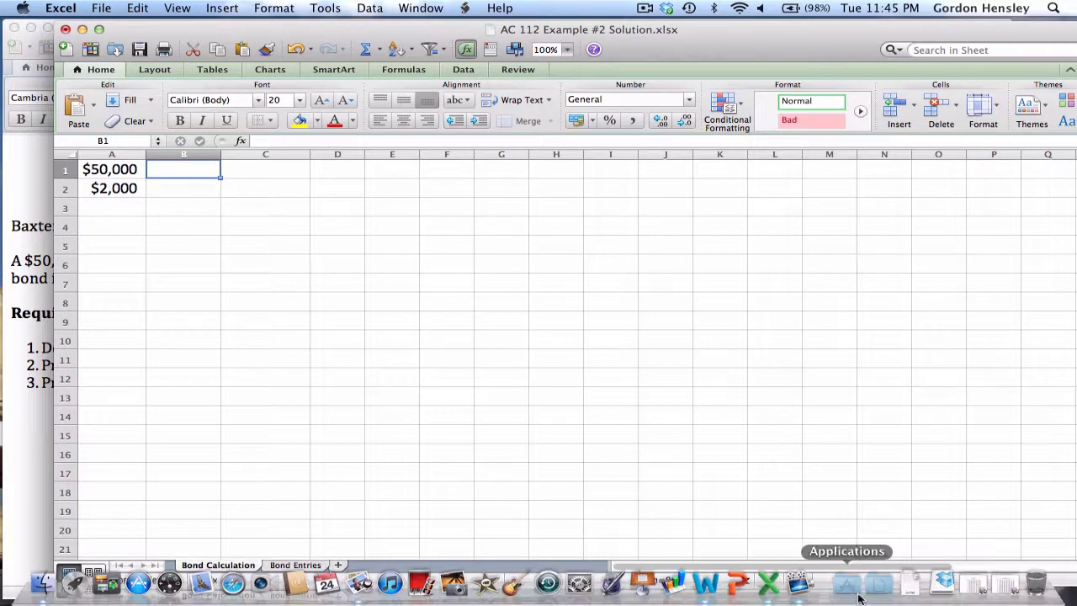
# Open the Present Value of 1 table and scroll to the 40-period row, 3% factor .3066.
pyautogui.click(970, 591)
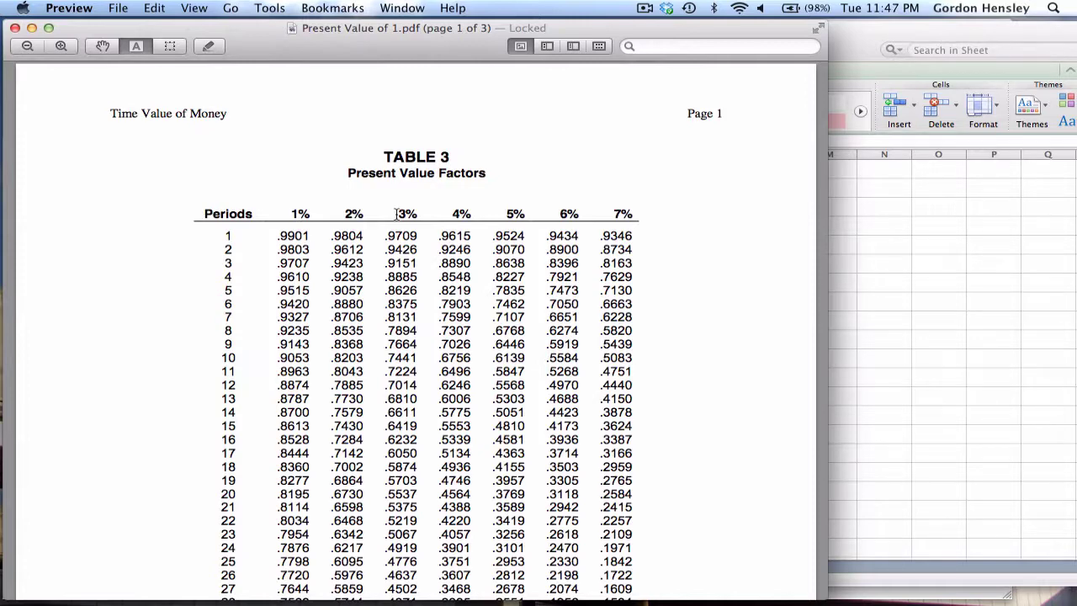
pyautogui.scroll(-10, 396, 215)
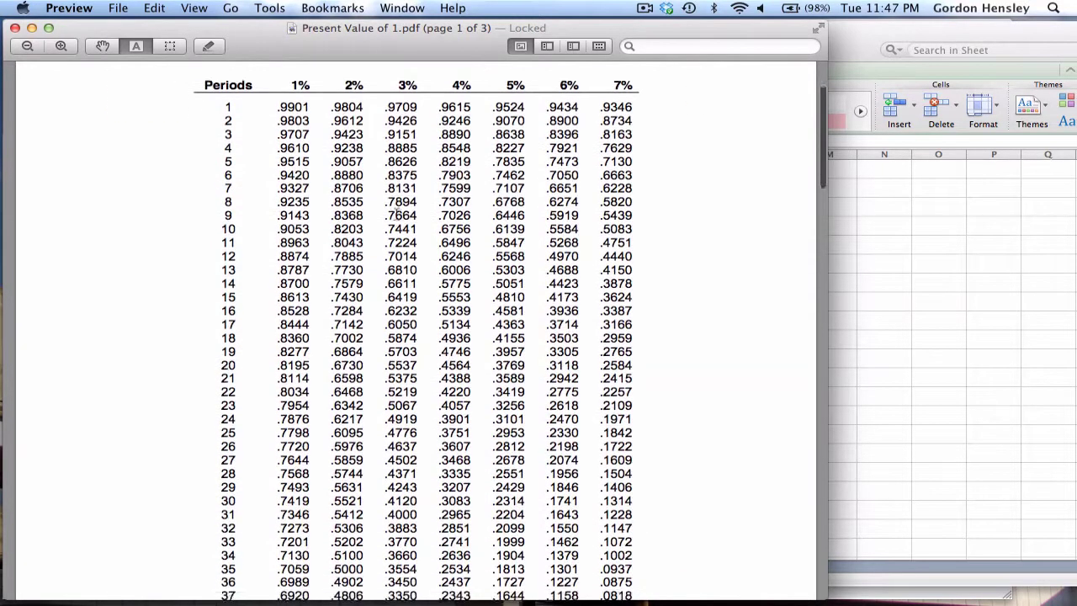
pyautogui.scroll(-5, 397, 215)
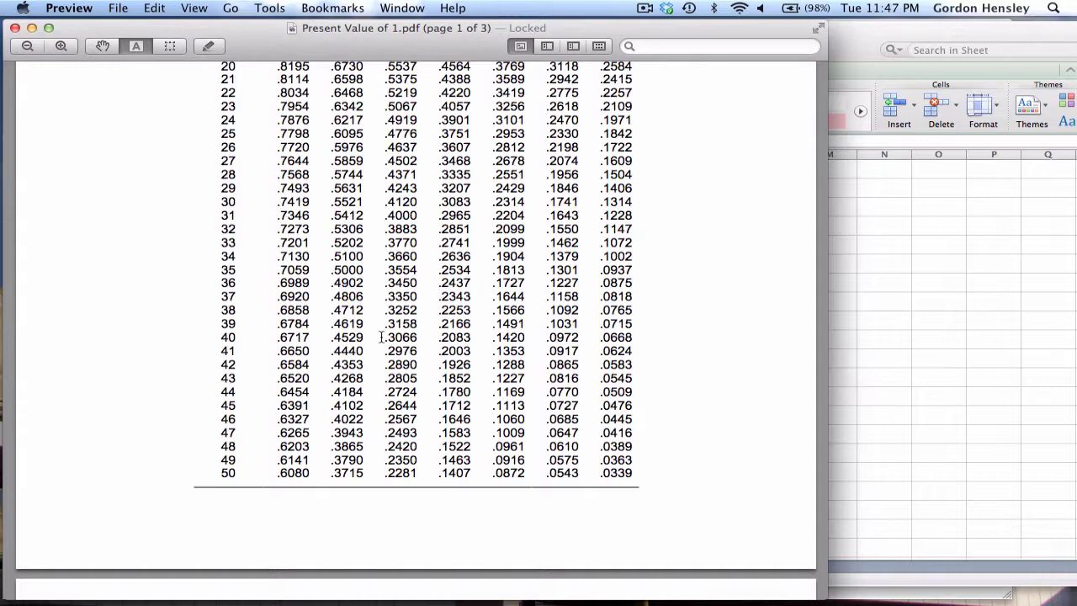
# Back in Excel, enter the 0.3066 present value factor in cell B1.
pyautogui.click(32, 28)
pyautogui.click(193, 170)
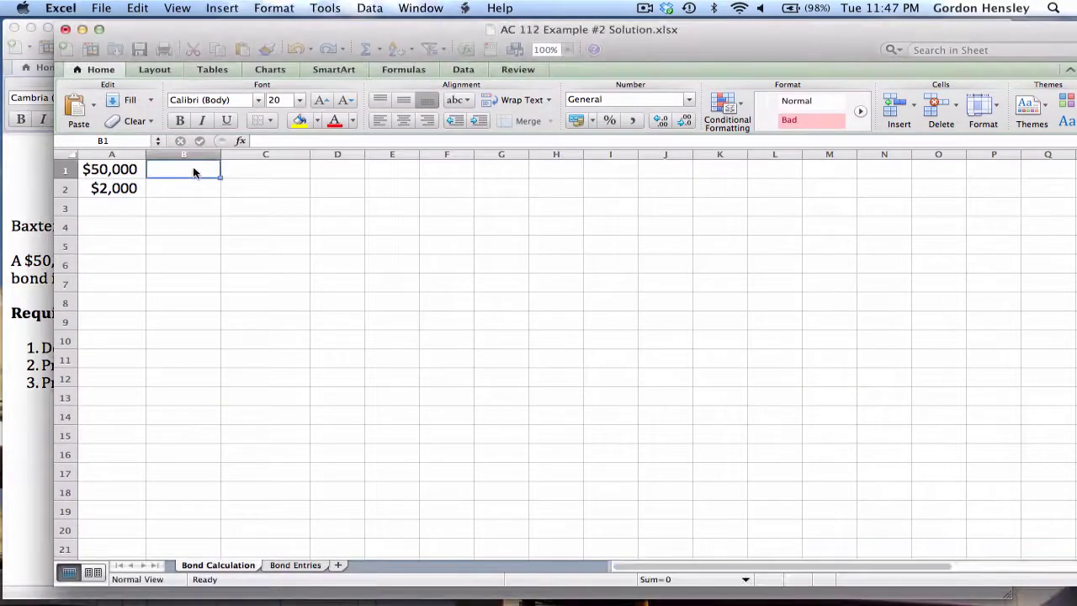
pyautogui.write('.3066')
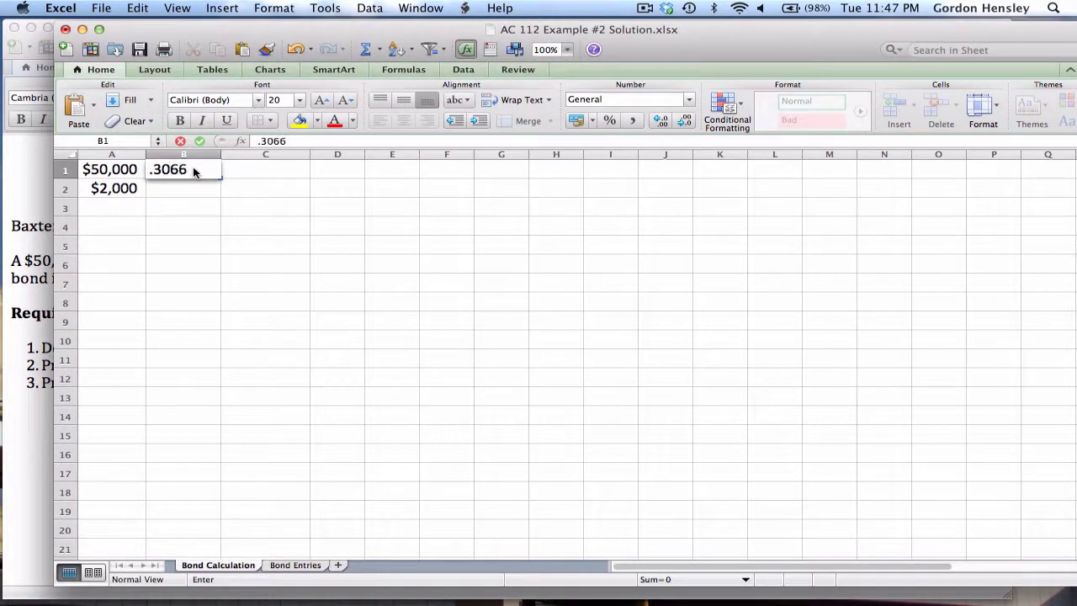
pyautogui.press('Return')
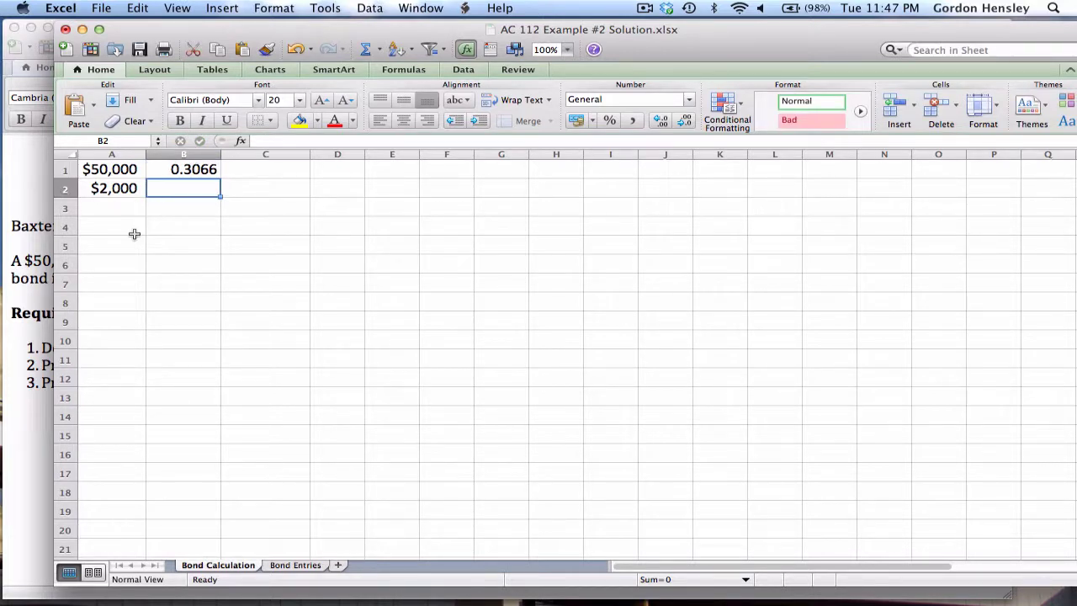
pyautogui.moveTo(716, 603)
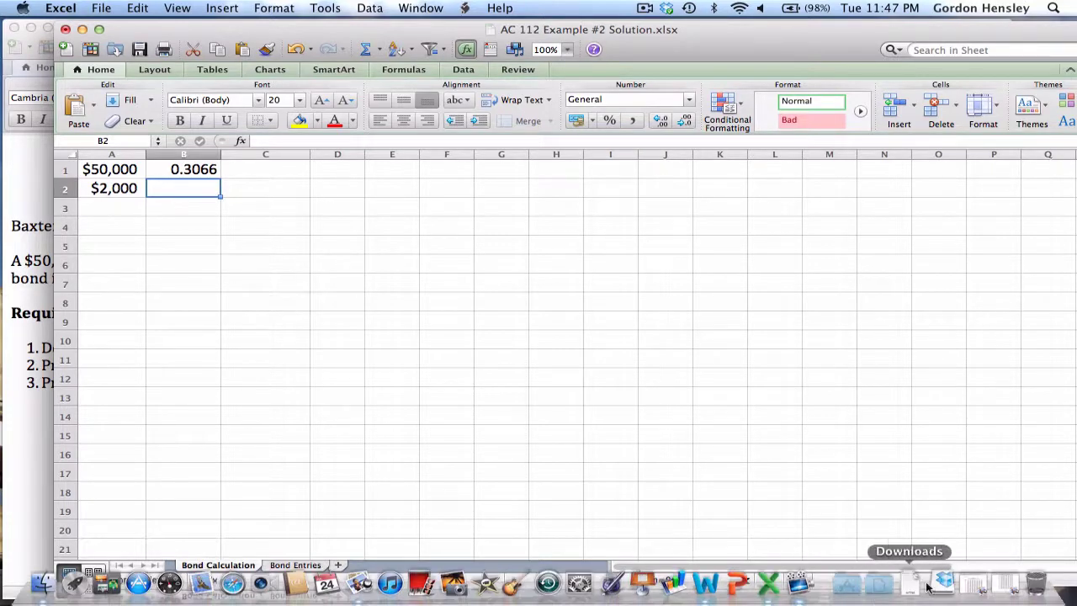
# Open the Present Value of Annuity table and scroll down to periods 20 through 50.
pyautogui.click(976, 586)
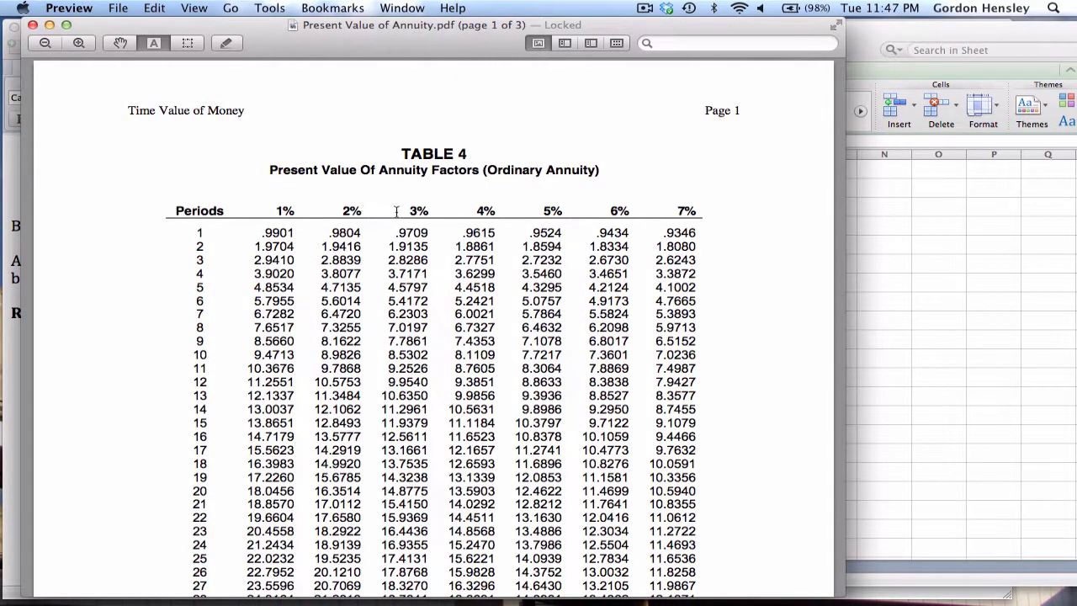
pyautogui.scroll(-5, 396, 211)
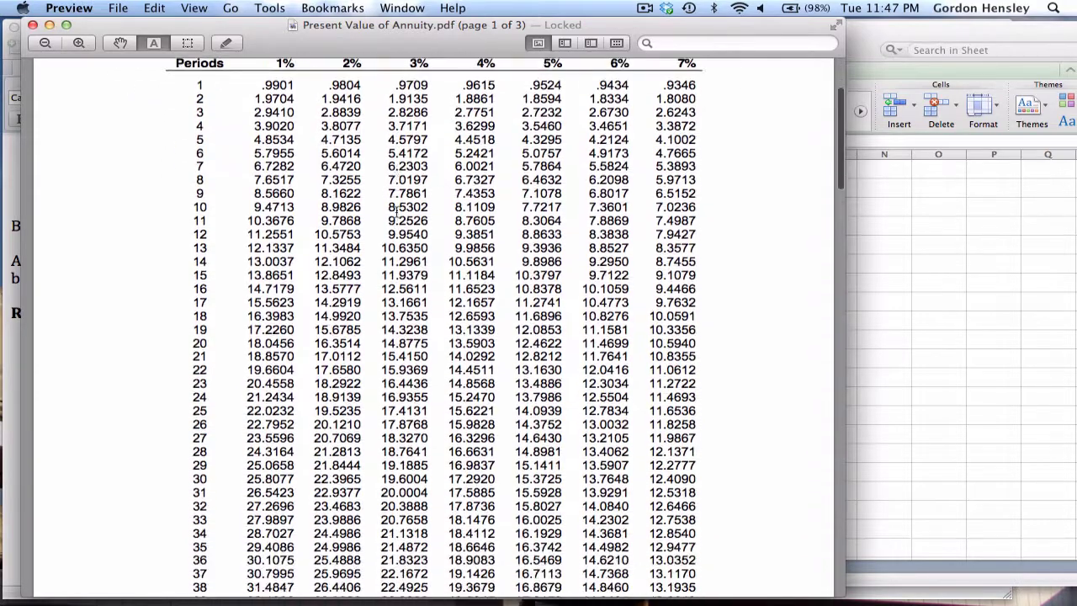
pyautogui.scroll(-5, 396, 212)
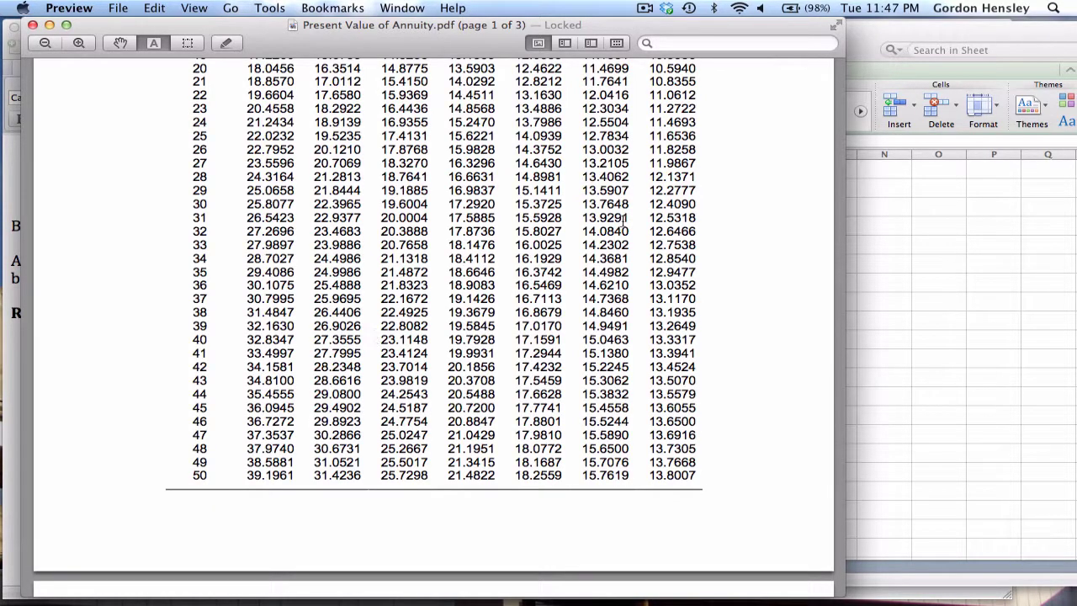
# Enter the 23.1148 annuity factor in cell B2.
pyautogui.click(863, 56)
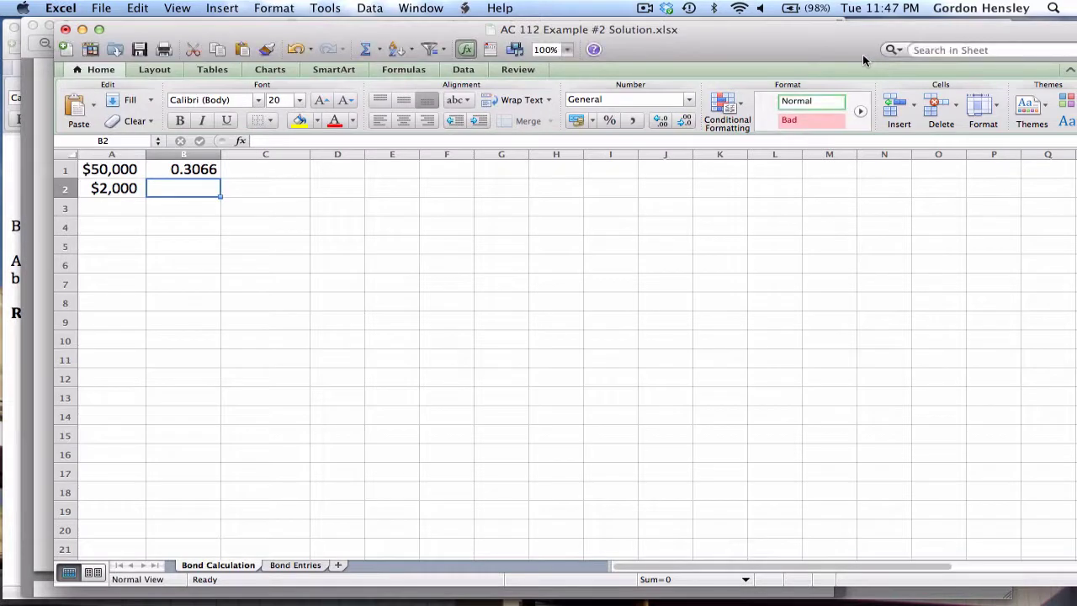
pyautogui.write('23.1148')
pyautogui.press('Tab')
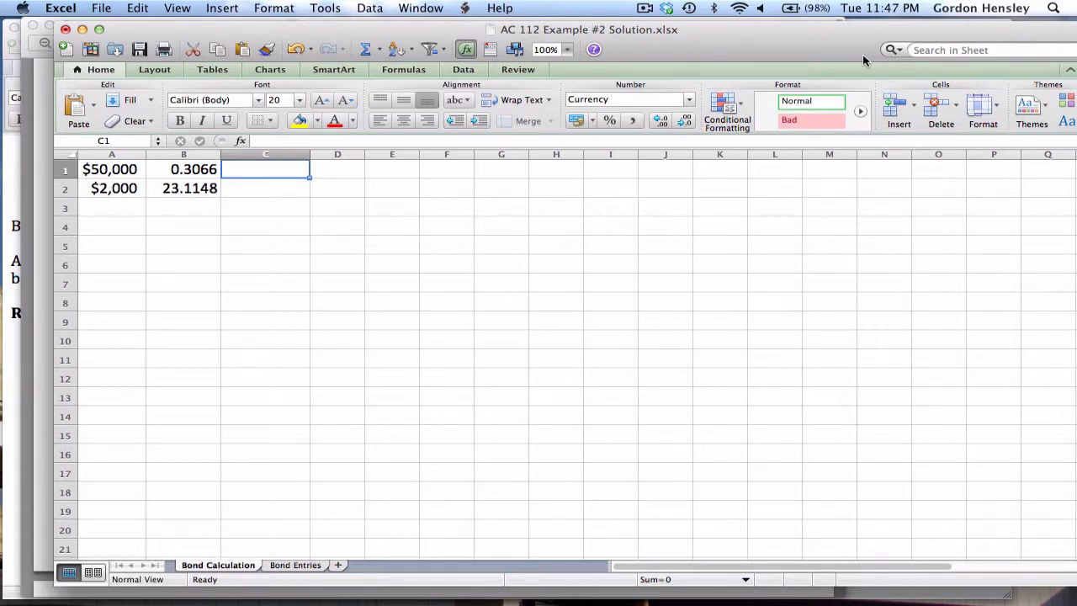
# Compute C1 =A1*B1 ($15,330), C2 =A2*B2 ($46,229.60), and total them in C3 ($61,560).
pyautogui.write('=A1*')
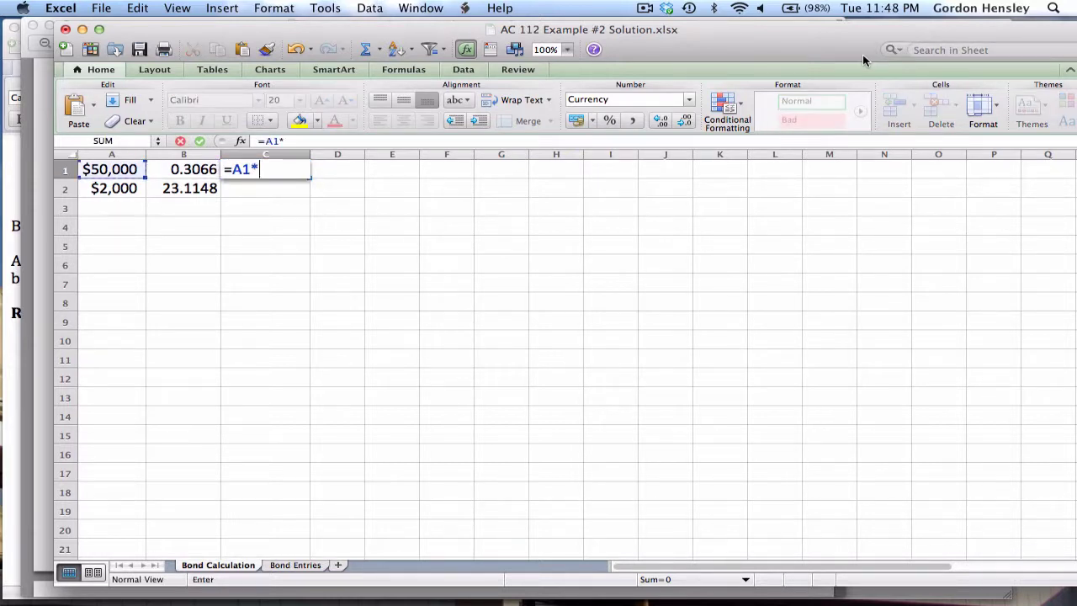
pyautogui.write('B1')
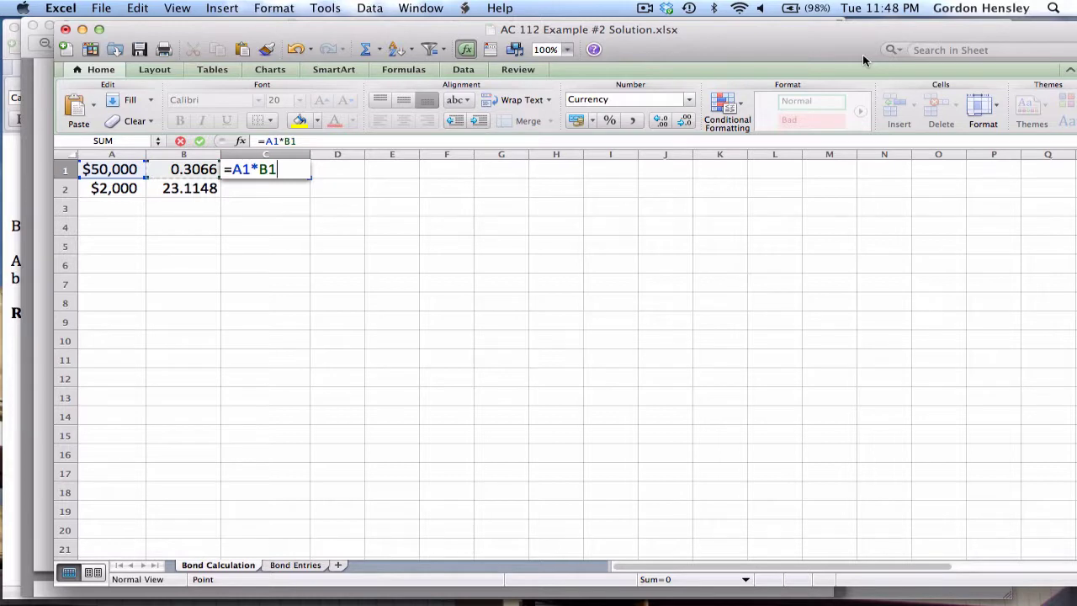
pyautogui.press('Return')
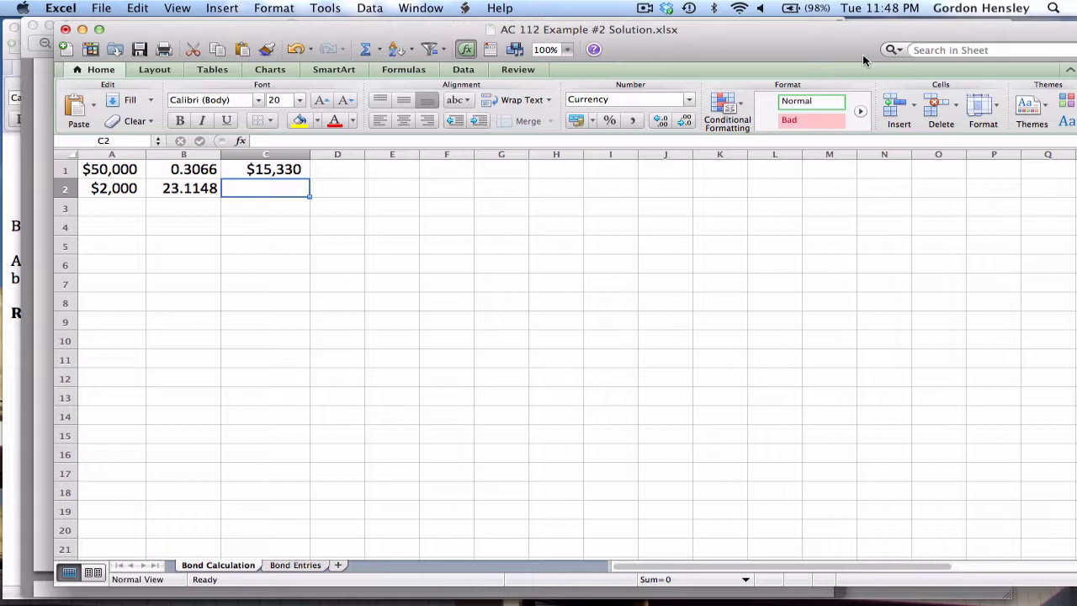
pyautogui.write('=A2')
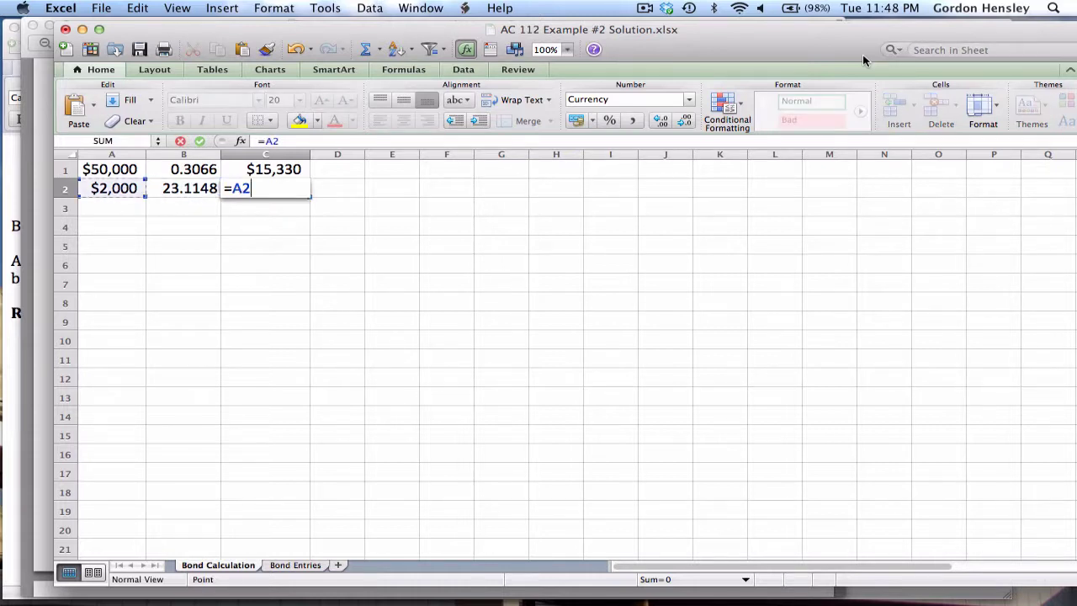
pyautogui.write('*B2')
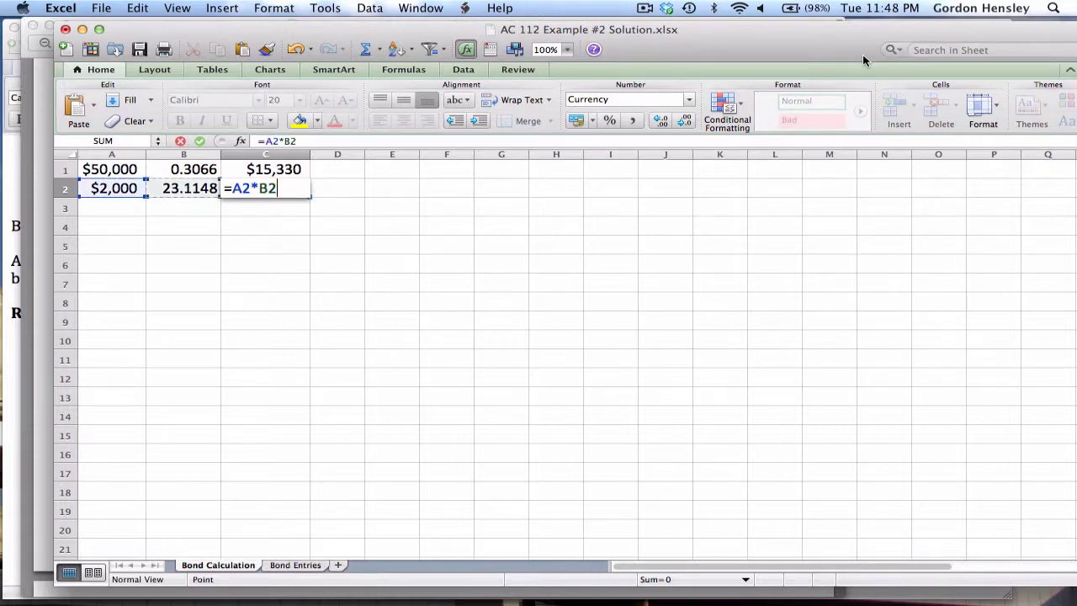
pyautogui.press('Return')
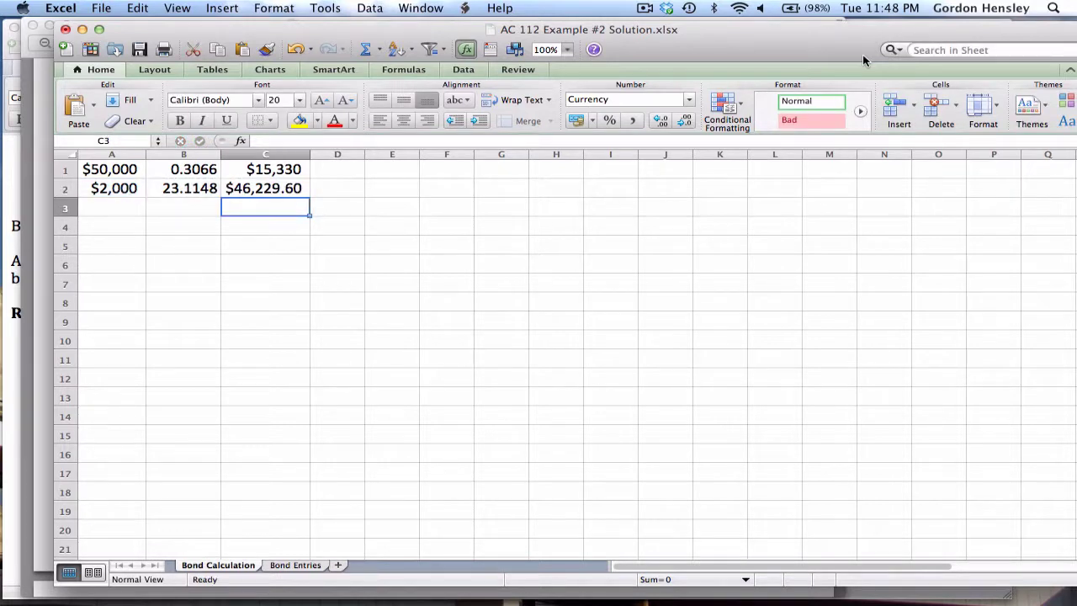
pyautogui.write('=')
pyautogui.press('Up')
pyautogui.press('Up')
pyautogui.write('+')
pyautogui.press('Up')
pyautogui.press('Return')
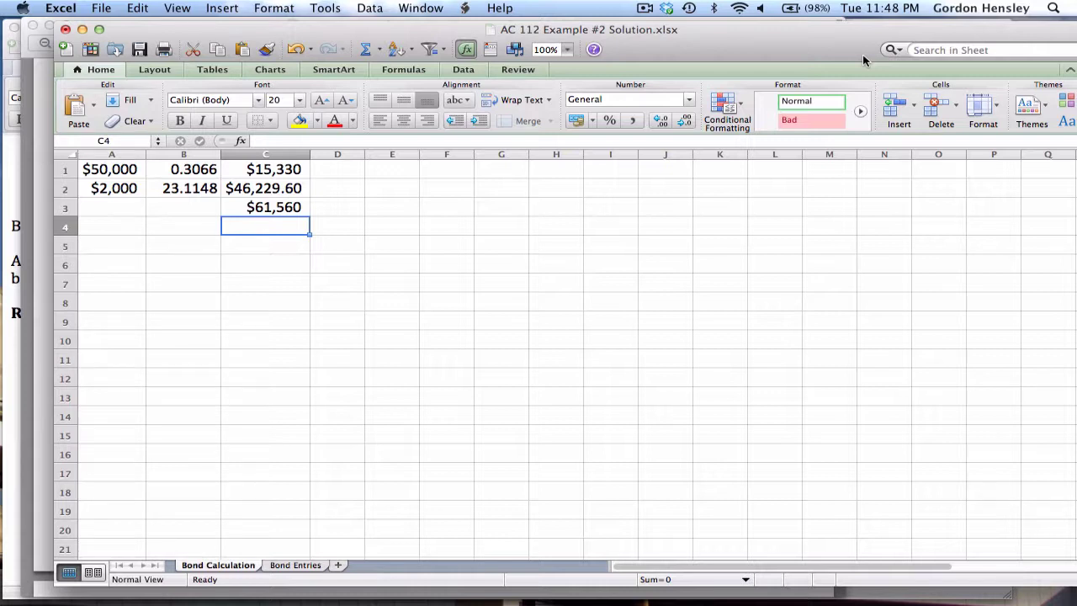
# Review the bond price formulas in C1–C3, then switch back to the Word assignment.
pyautogui.press('Left')
pyautogui.press('Up')
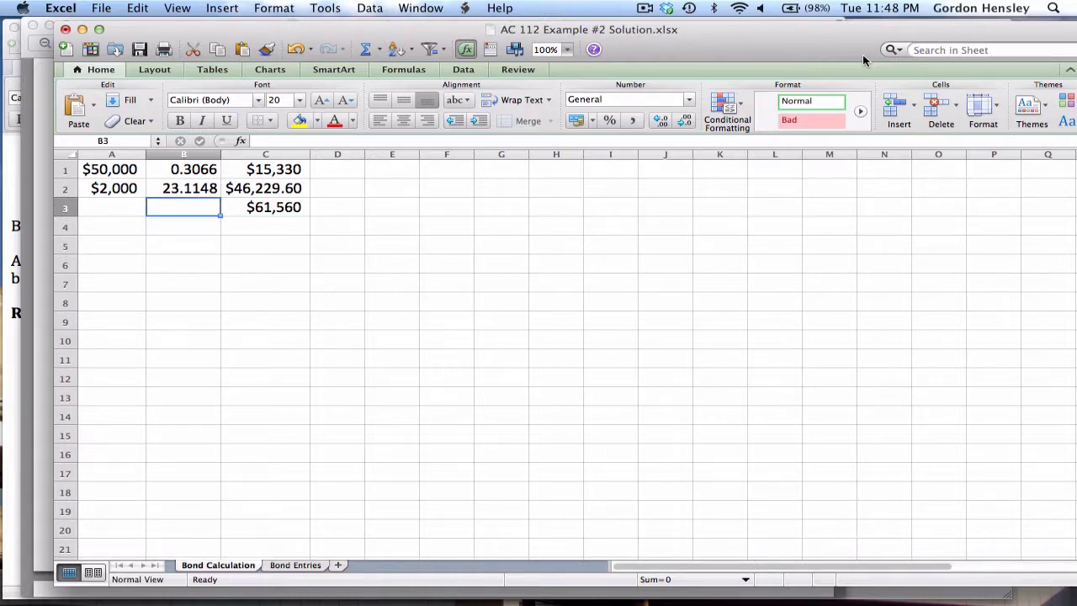
pyautogui.press('Right')
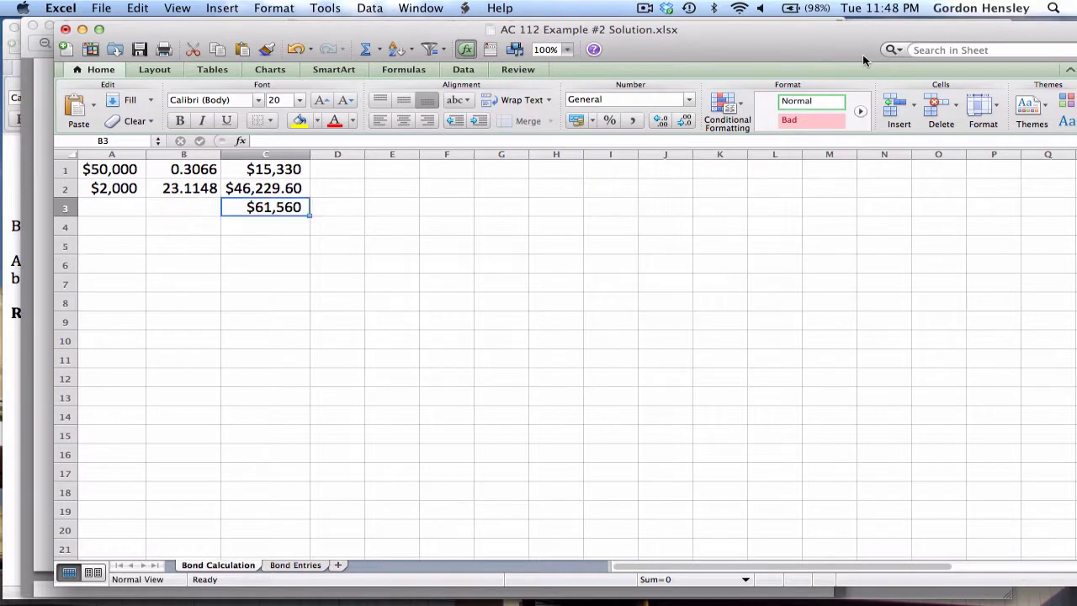
pyautogui.press('Up')
pyautogui.press('Up')
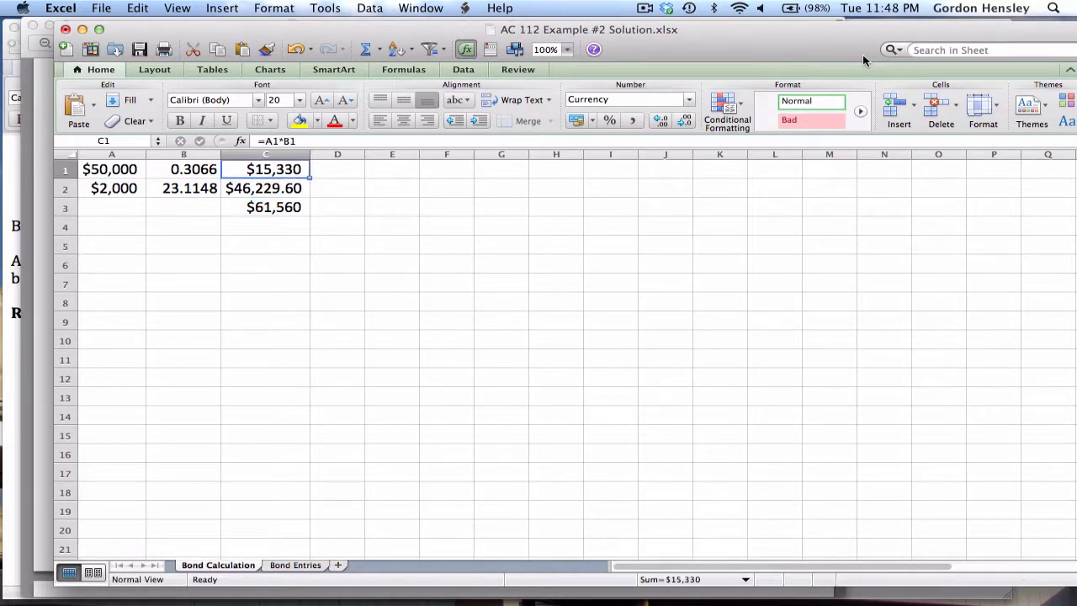
pyautogui.press('Down')
pyautogui.press('Down')
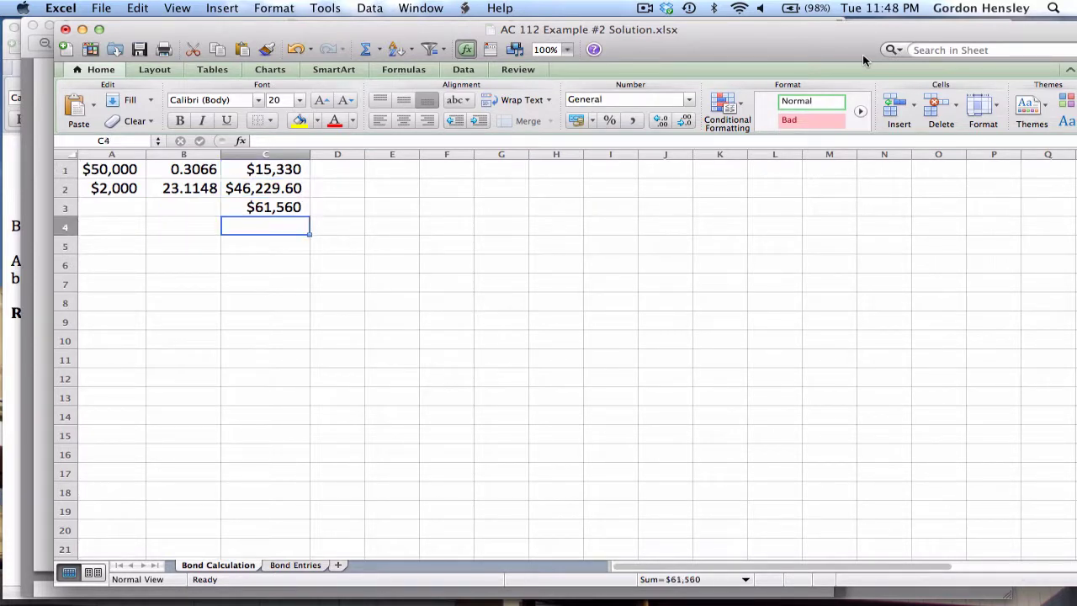
pyautogui.press('Left')
pyautogui.press('Up')
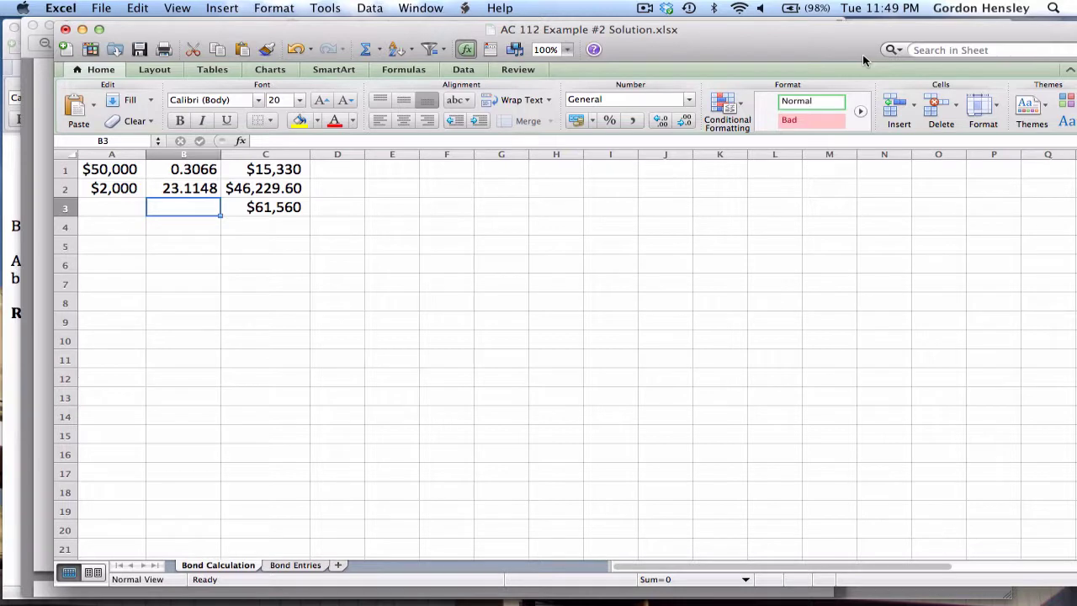
pyautogui.press('Right')
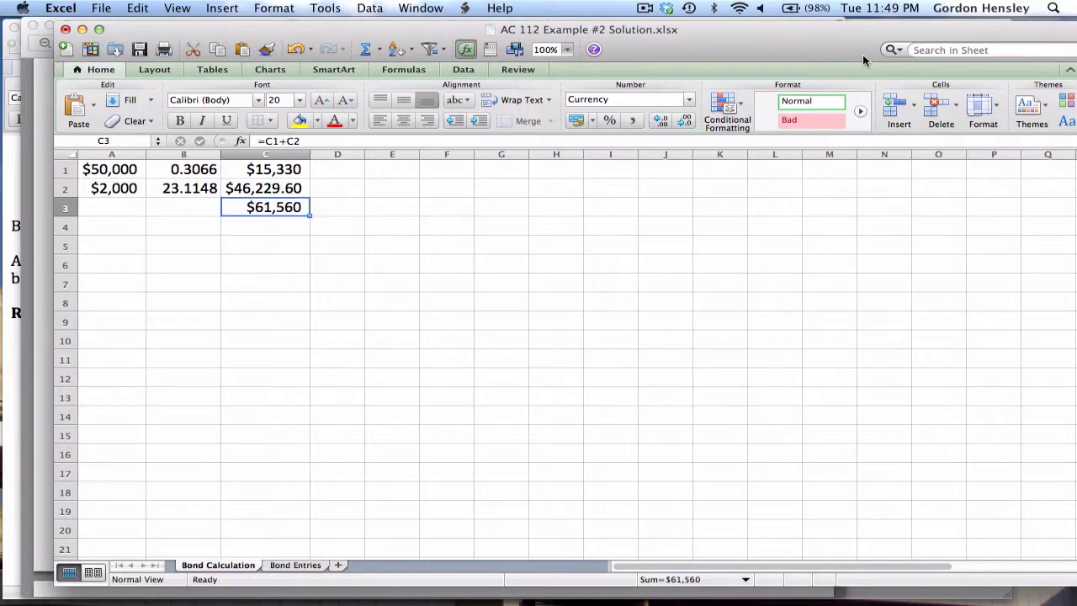
pyautogui.press('Left')
pyautogui.press('Left')
pyautogui.press('Up')
pyautogui.press('Up')
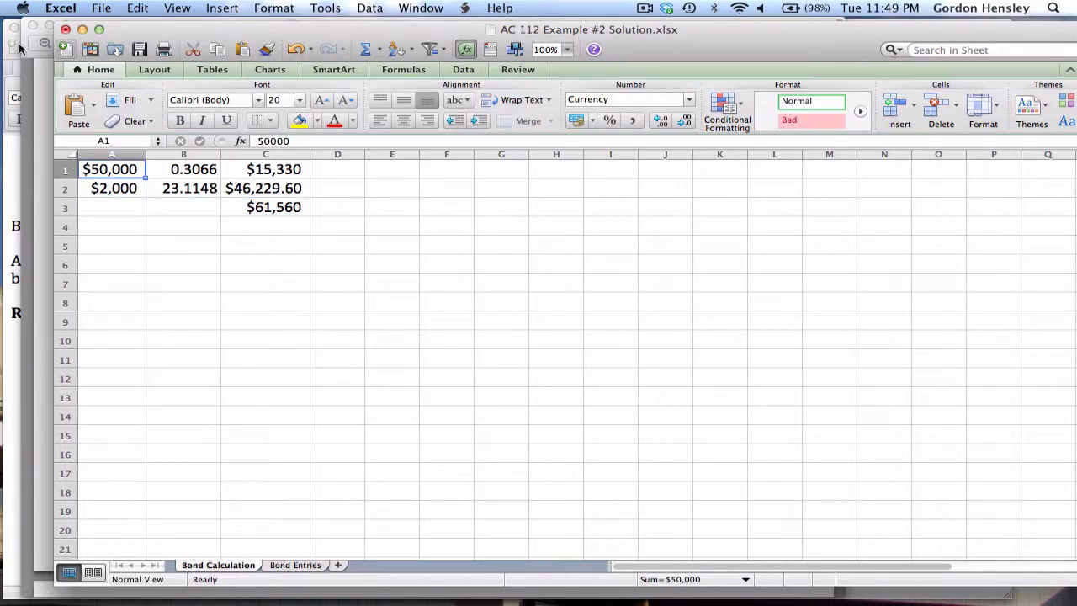
pyautogui.click(14, 161)
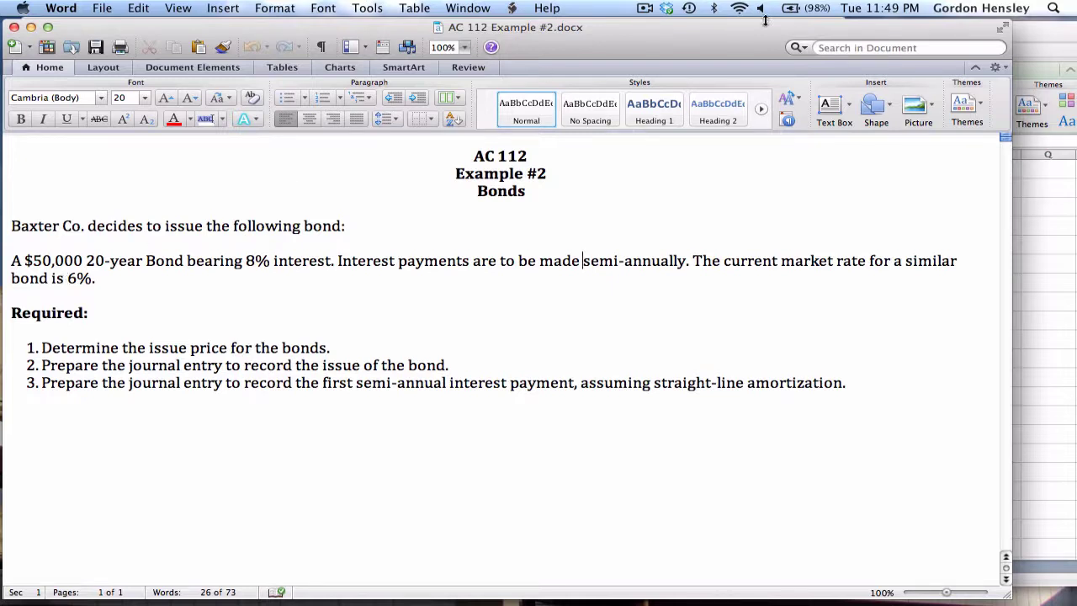
# Return to the Excel workbook and select the $61,560 total in C3.
pyautogui.click(1037, 37)
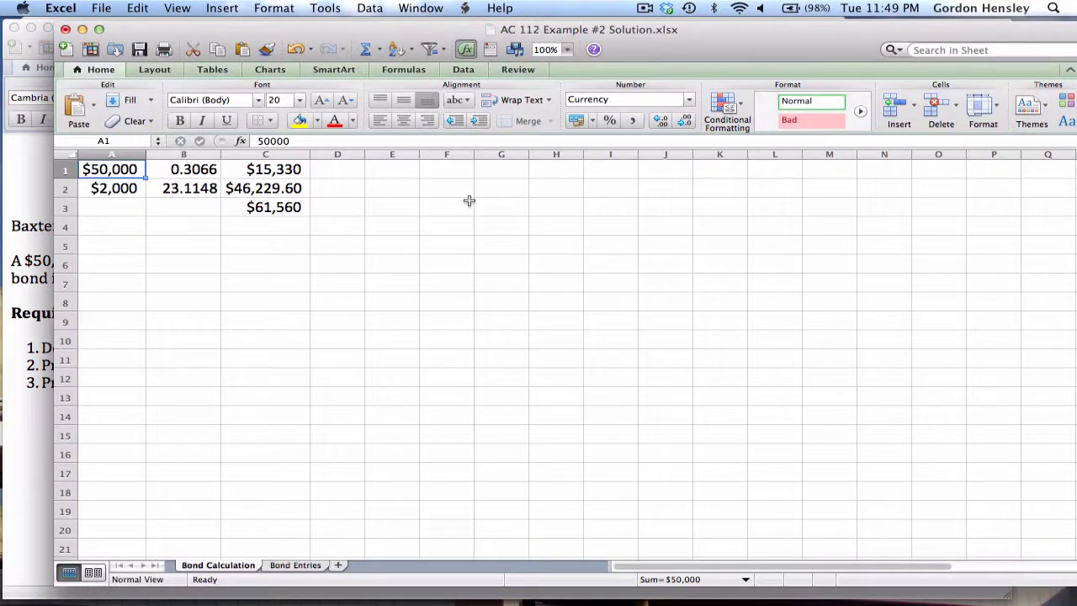
pyautogui.click(292, 207)
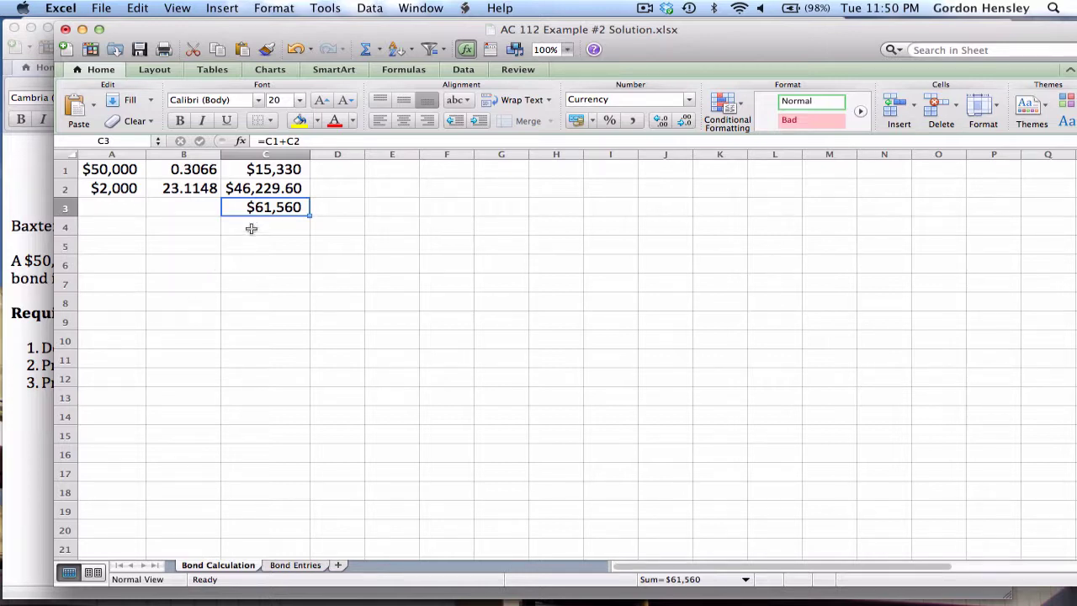
# On the Bond Entries sheet, debit Cash $61,560 for the bond issue.
pyautogui.click(293, 565)
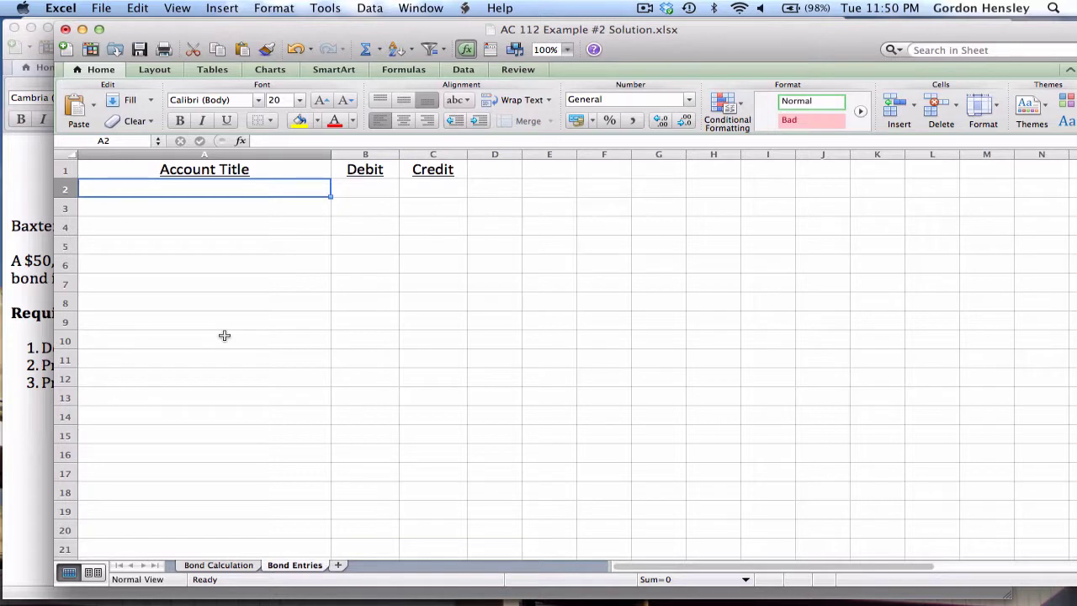
pyautogui.write('Cash')
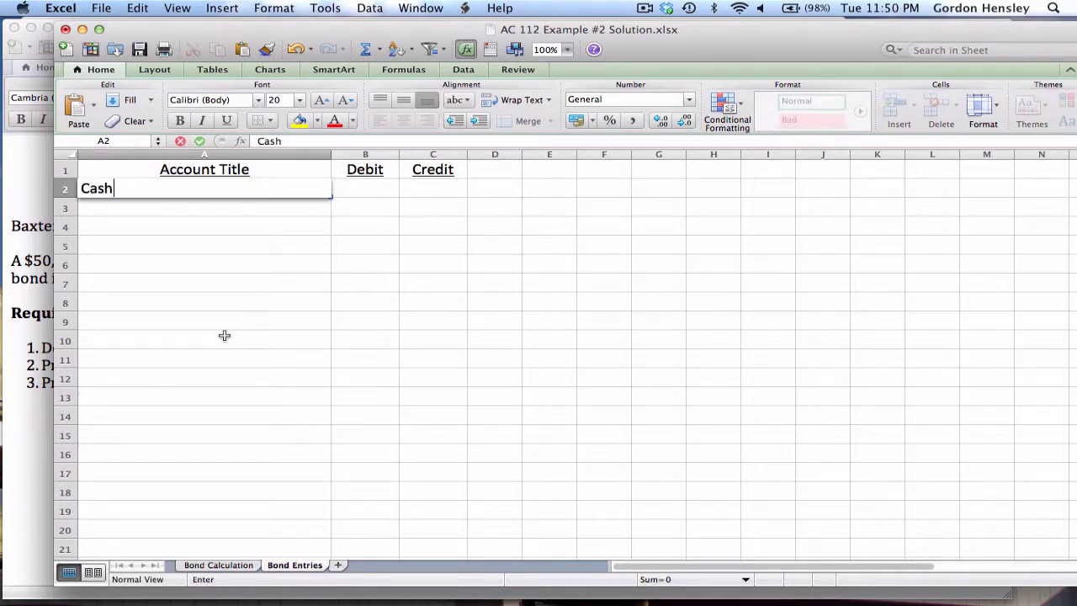
pyautogui.press('Tab')
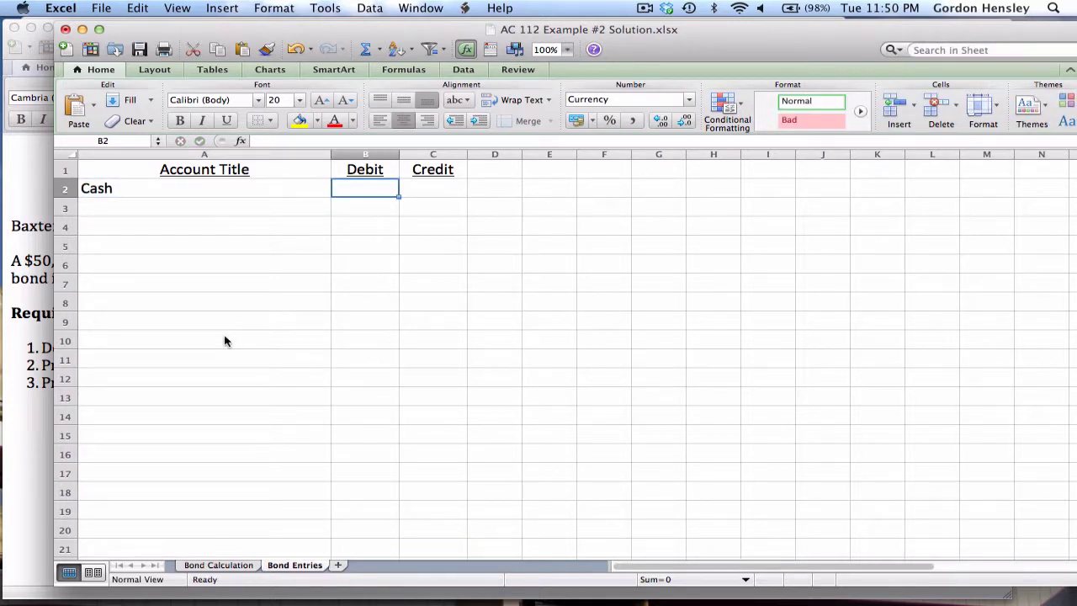
pyautogui.click(219, 565)
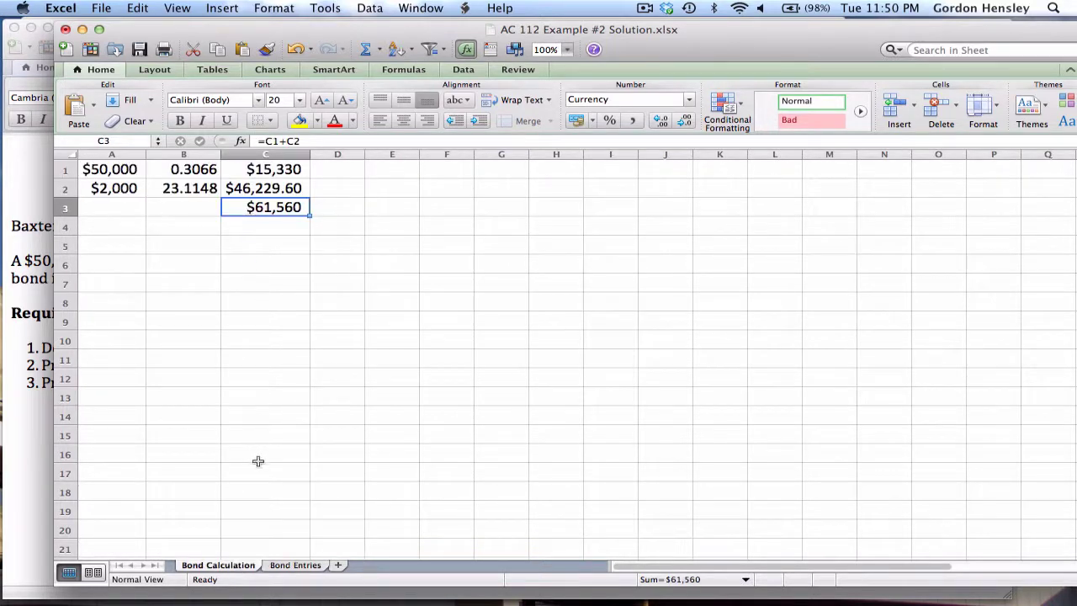
pyautogui.click(289, 565)
pyautogui.write('61560')
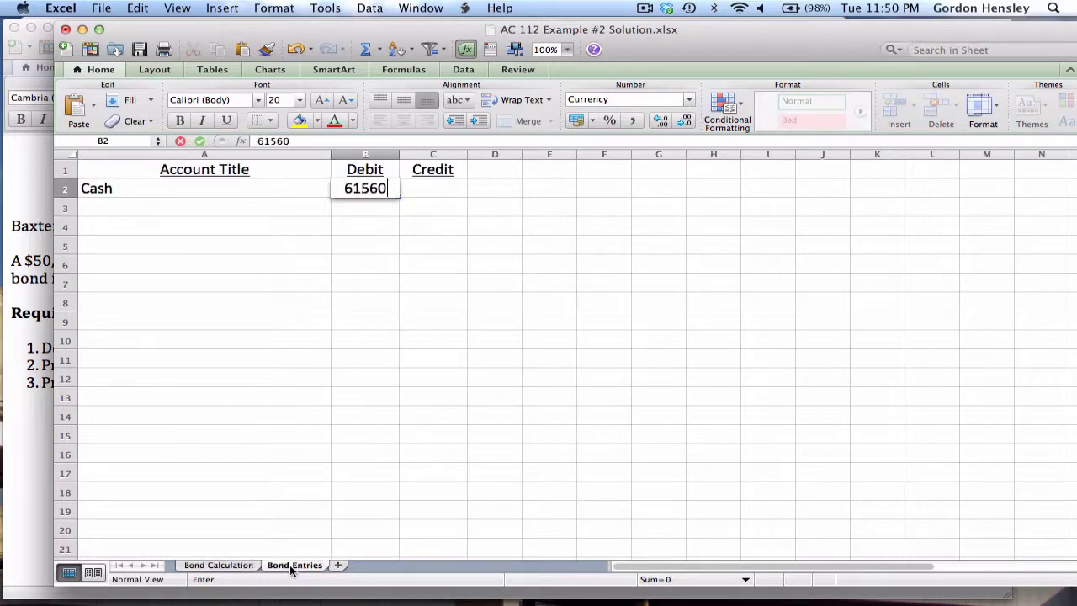
pyautogui.press('Return')
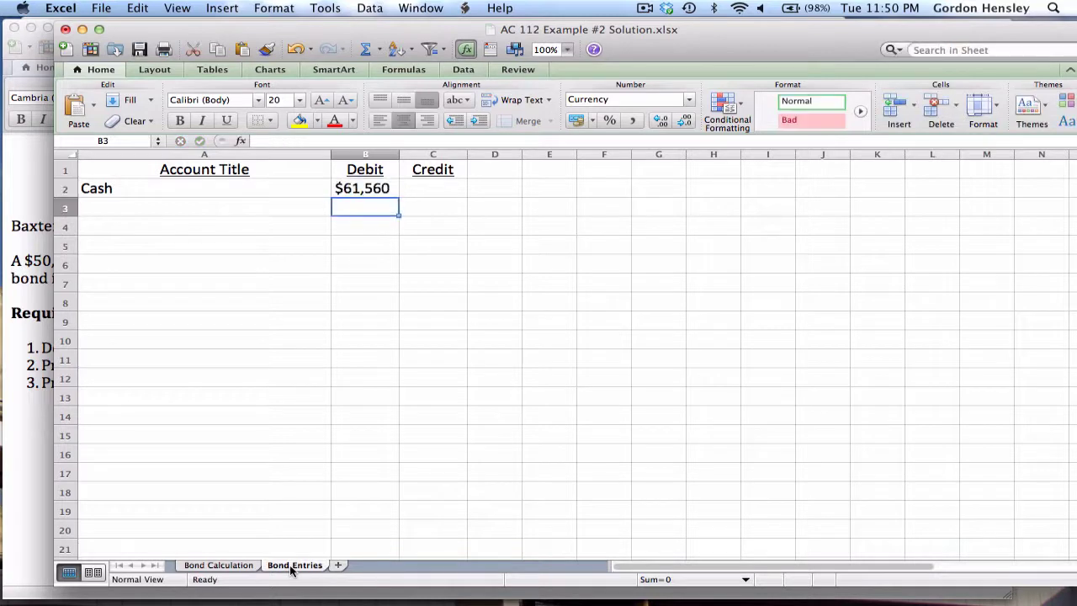
# Credit Bonds Payable $50,000 on row 4.
pyautogui.press('Left')
pyautogui.press('Down')
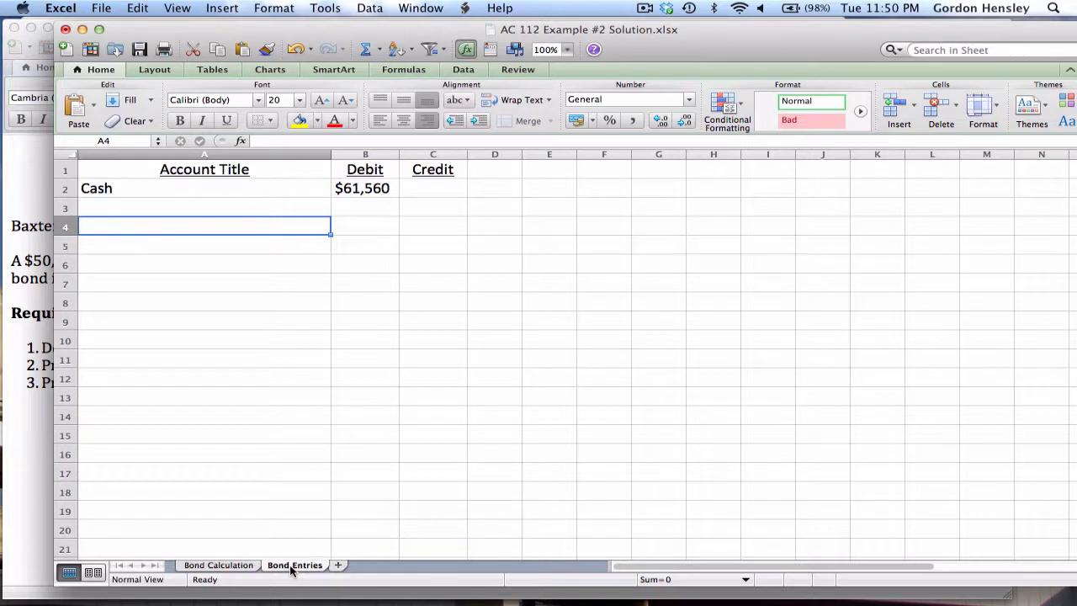
pyautogui.write('B')
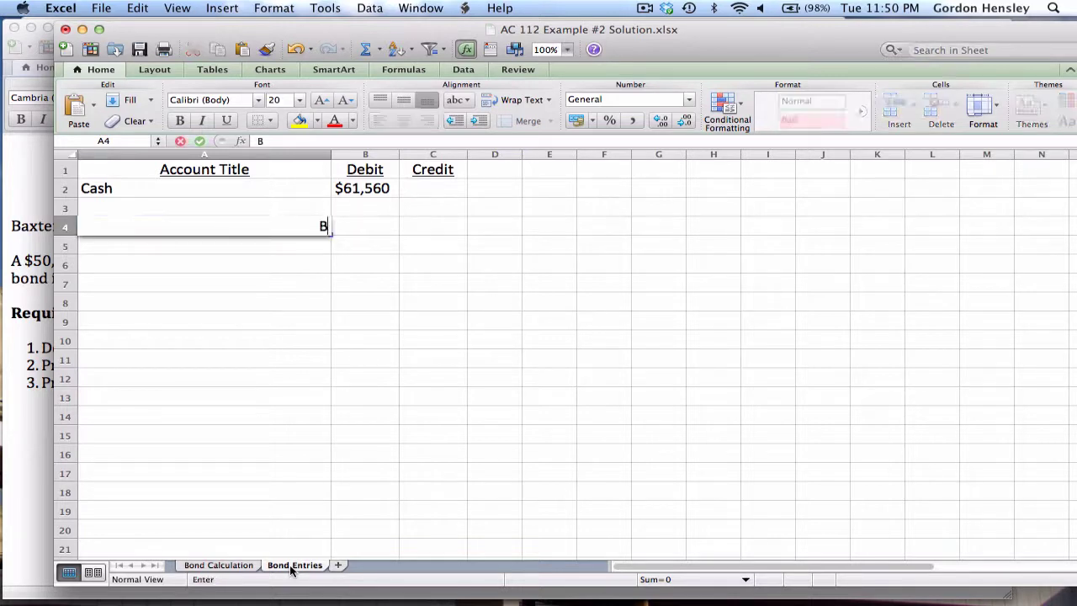
pyautogui.write('onds Pa')
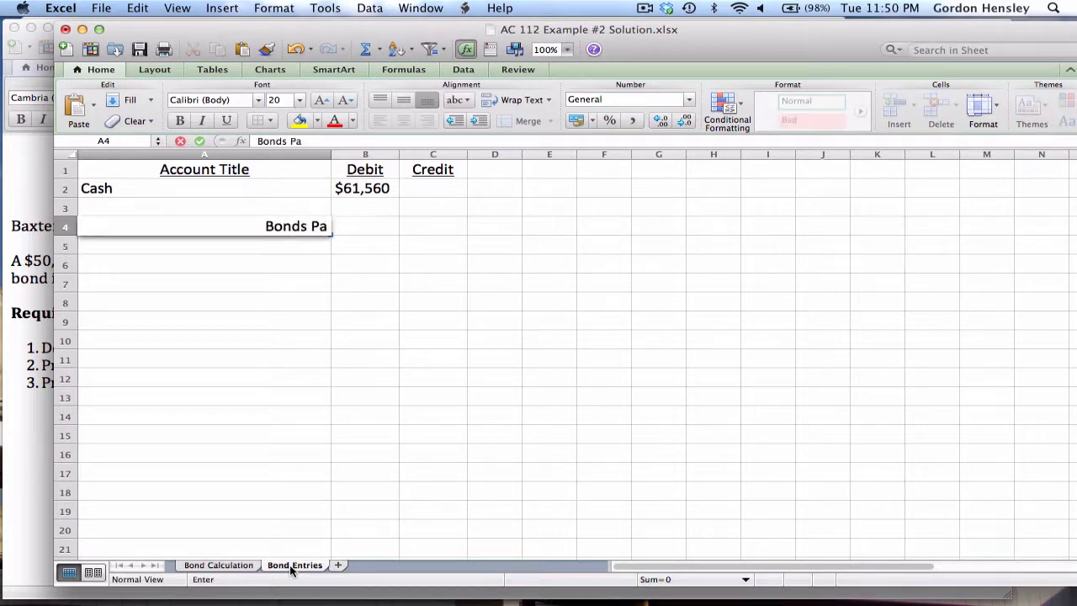
pyautogui.write('yable')
pyautogui.press('Tab')
pyautogui.press('Tab')
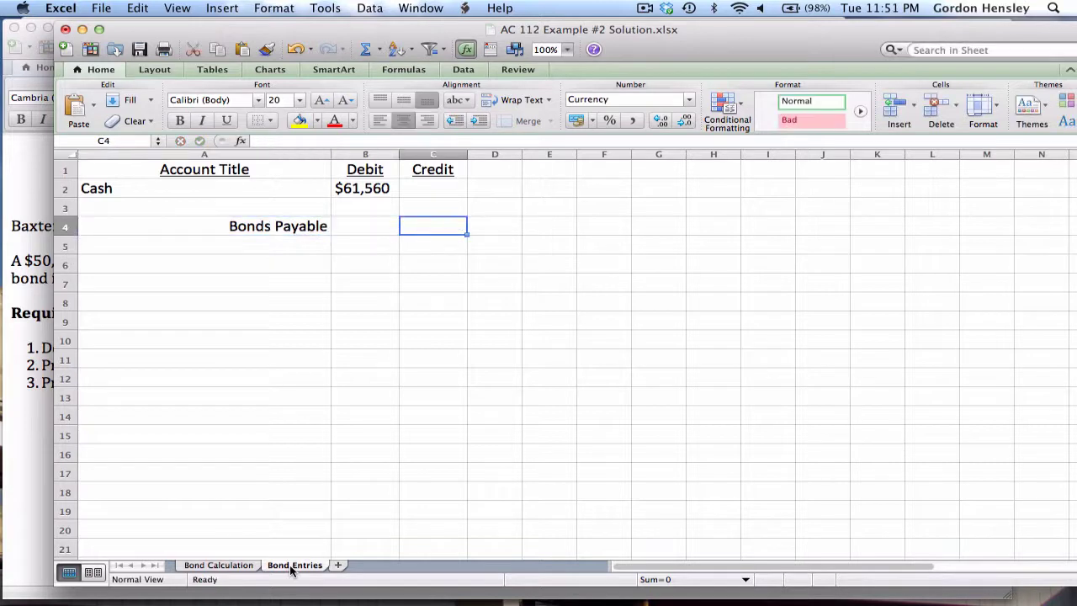
pyautogui.write('50')
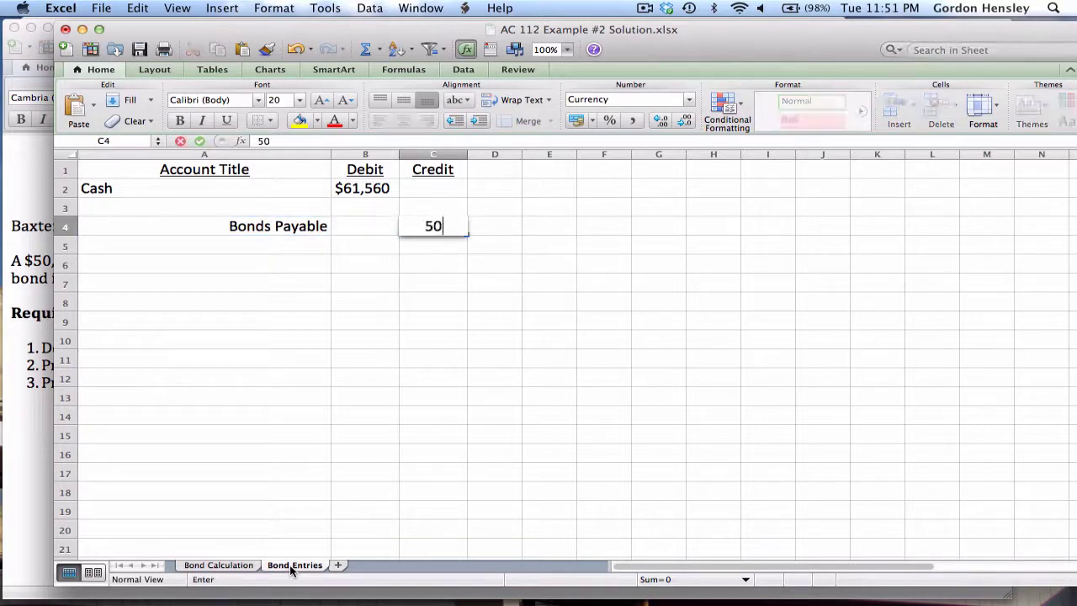
pyautogui.write(',00000')
pyautogui.press('Up')
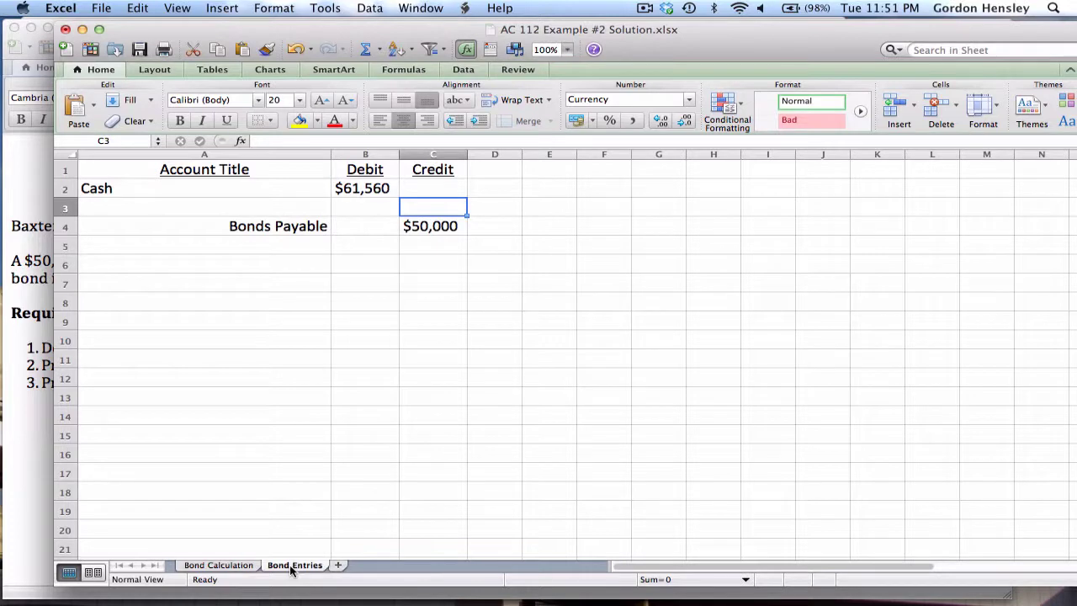
# Credit Premium $11,560 on row 3, then move down to row 6.
pyautogui.write('11560')
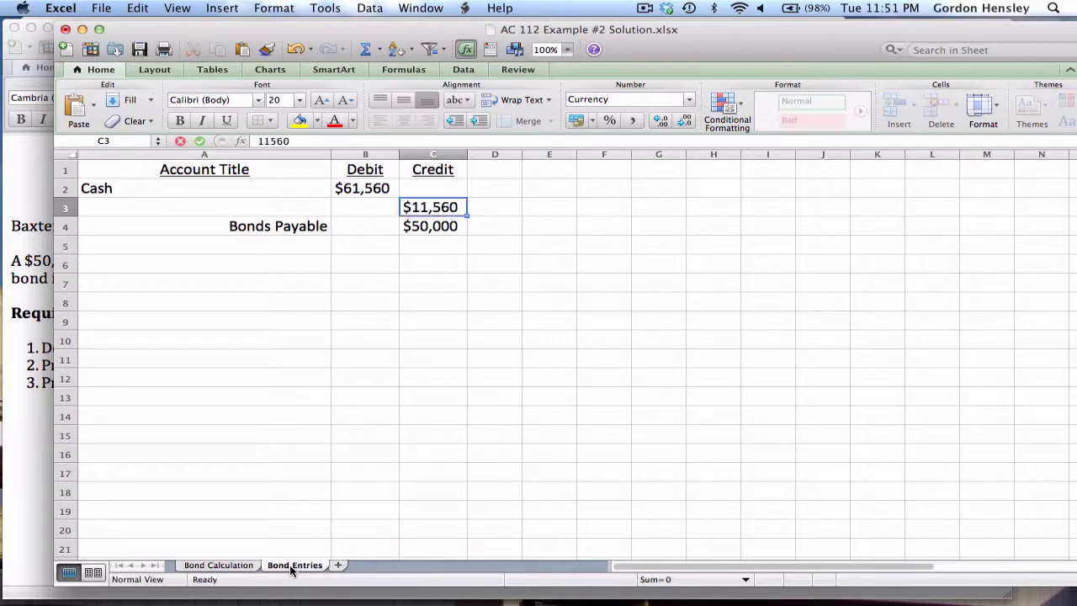
pyautogui.press('Left')
pyautogui.press('Left')
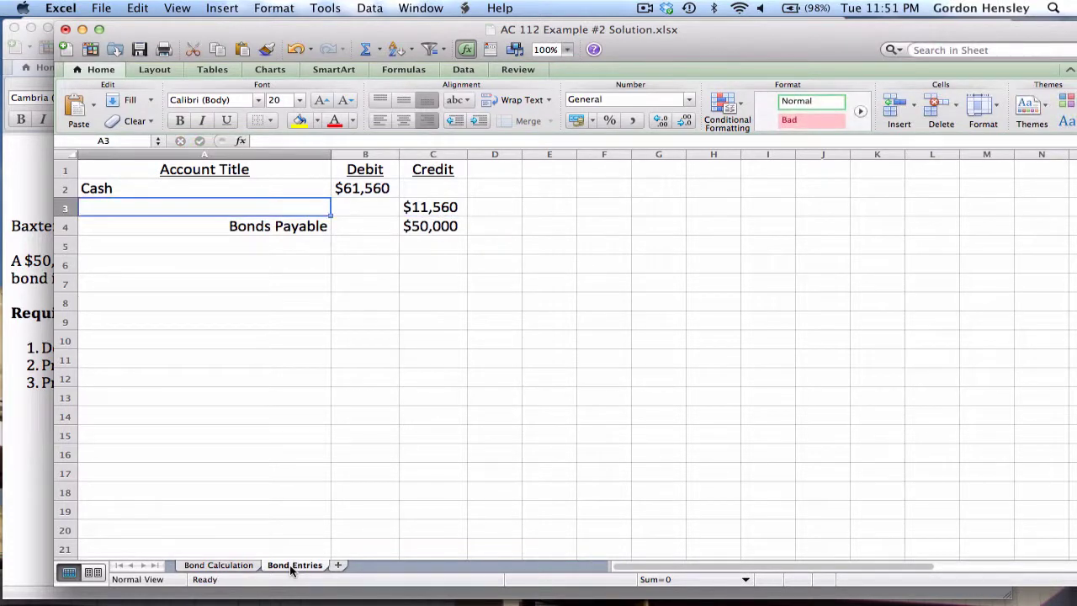
pyautogui.write('Premium')
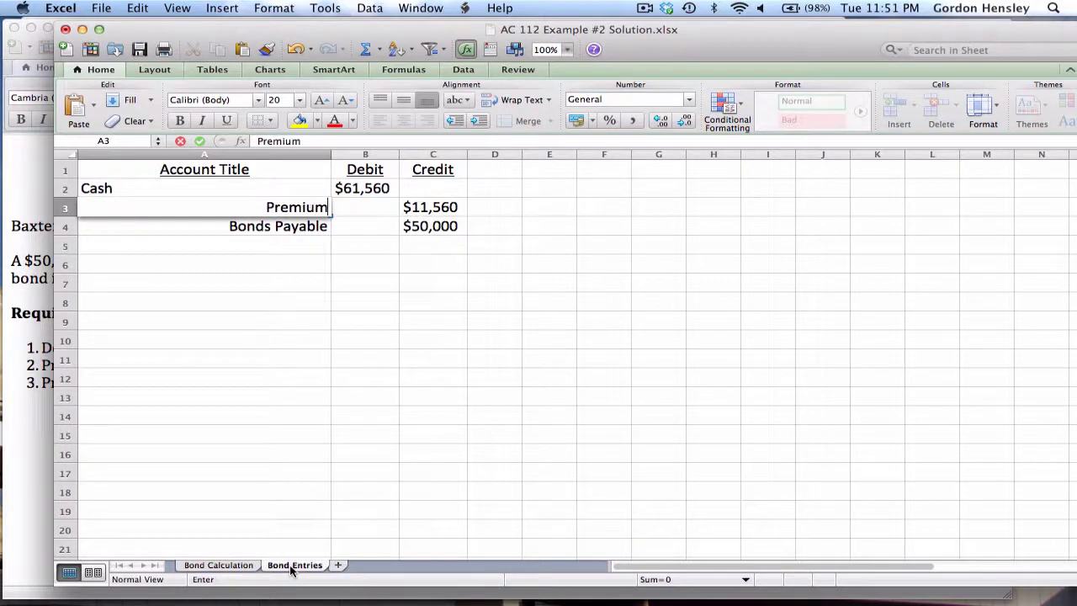
pyautogui.press('Return')
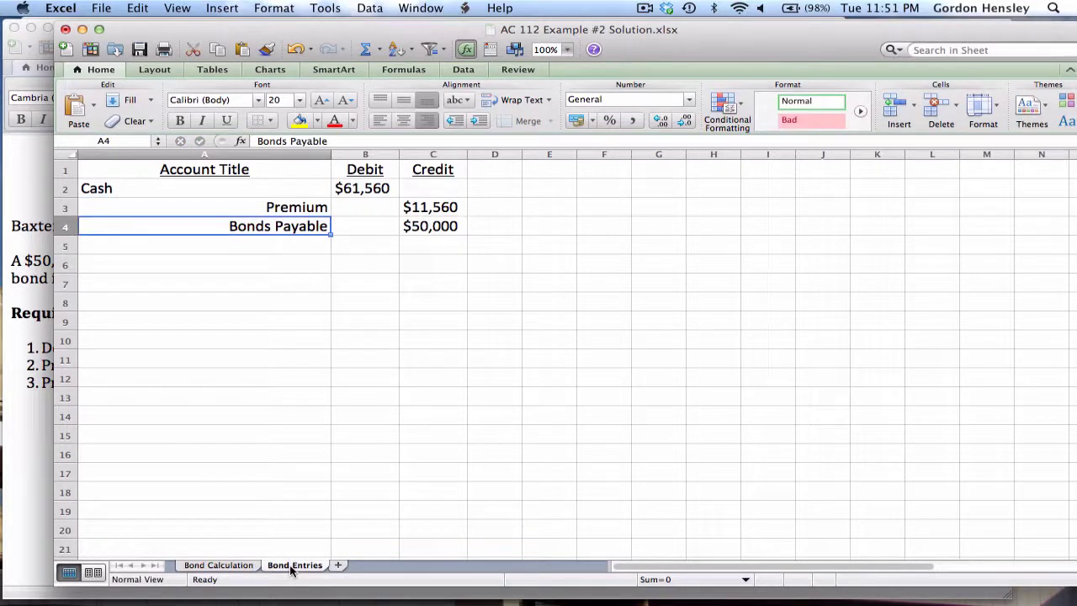
pyautogui.press('Down')
pyautogui.press('Down')
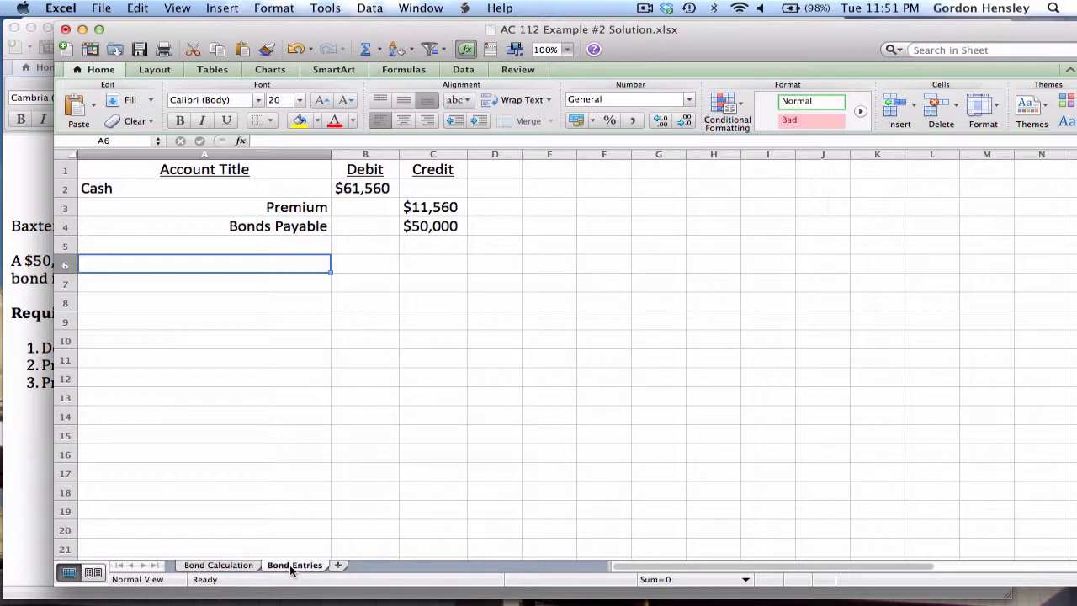
pyautogui.press('Up')
pyautogui.press('Up')
pyautogui.press('Up')
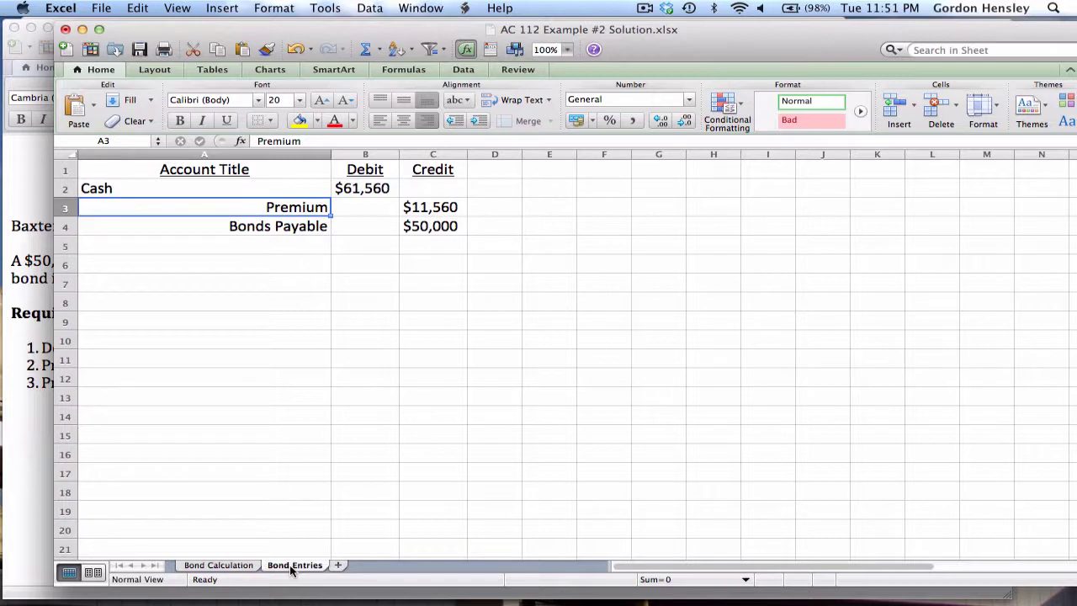
pyautogui.press('Down')
pyautogui.press('Down')
pyautogui.press('Down')
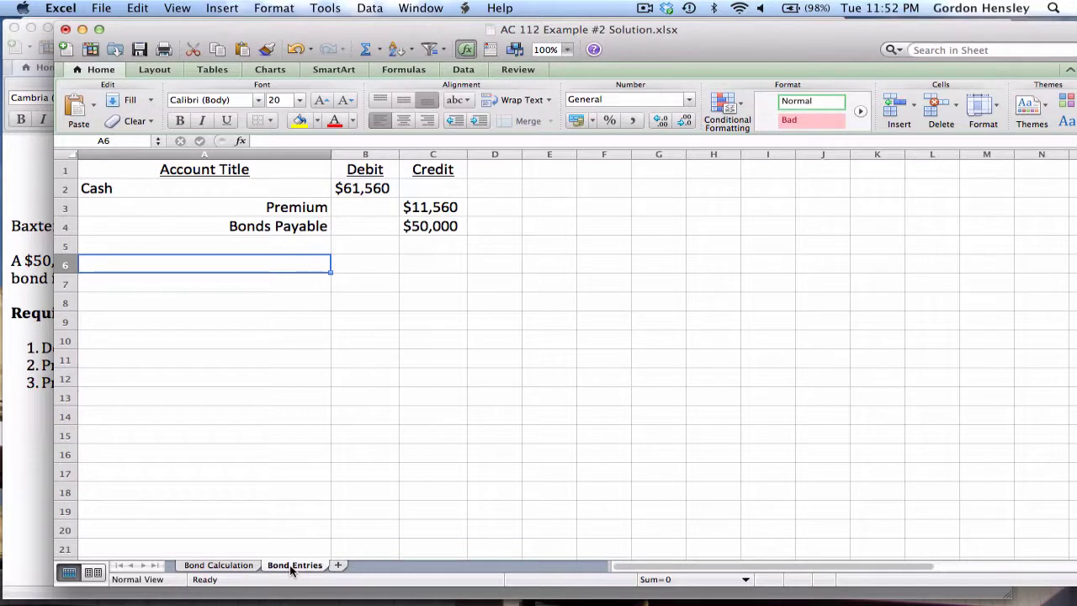
# Enter Bond Interest Expense in A6 and Cash in A8 as the credit account.
pyautogui.write('Bond I')
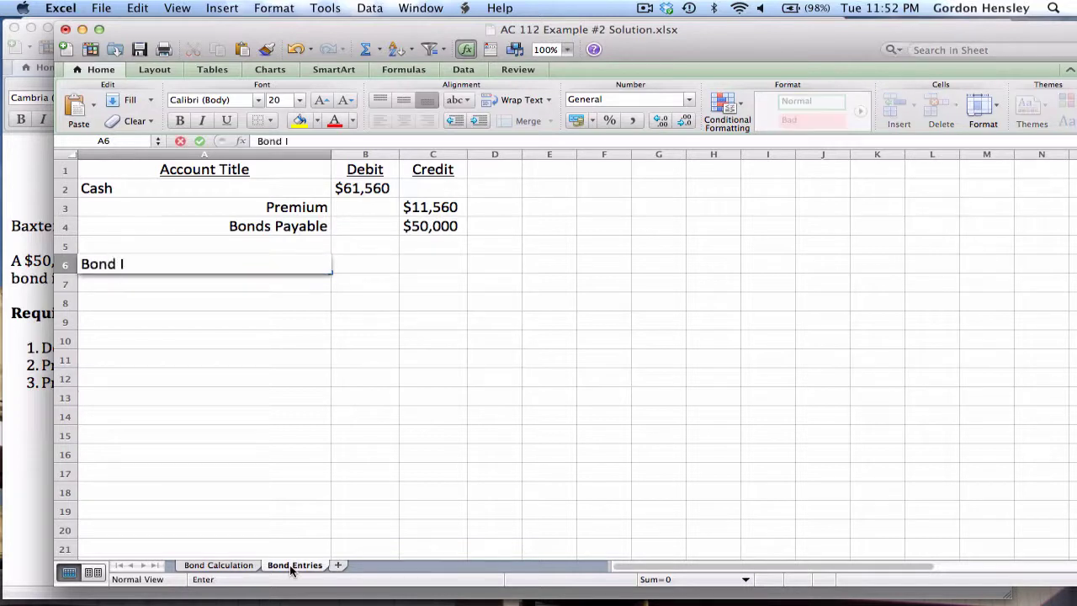
pyautogui.write('nterest E')
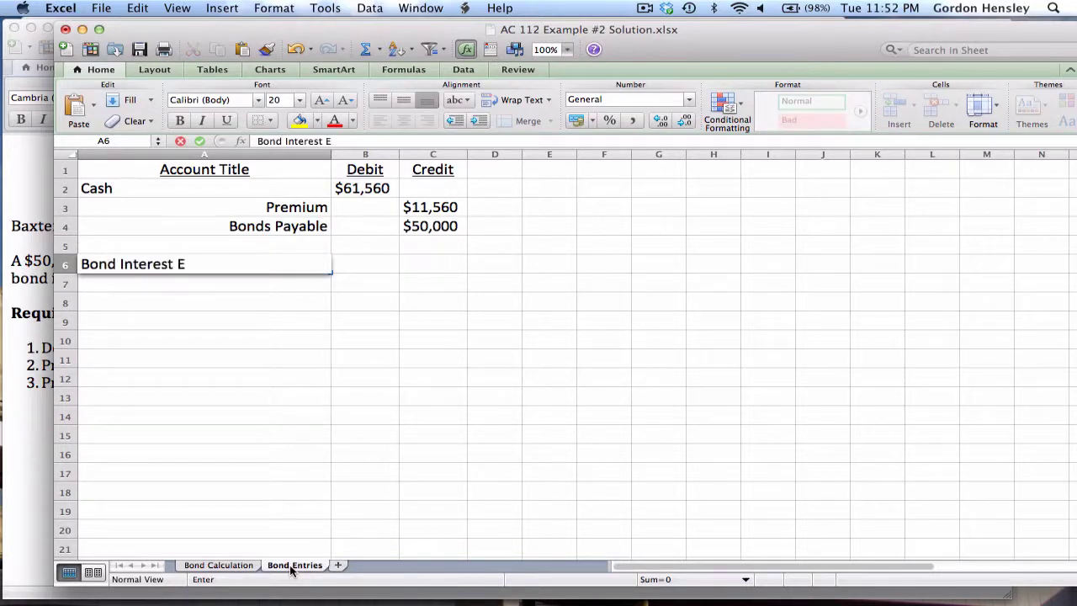
pyautogui.write('xpense')
pyautogui.press('Return')
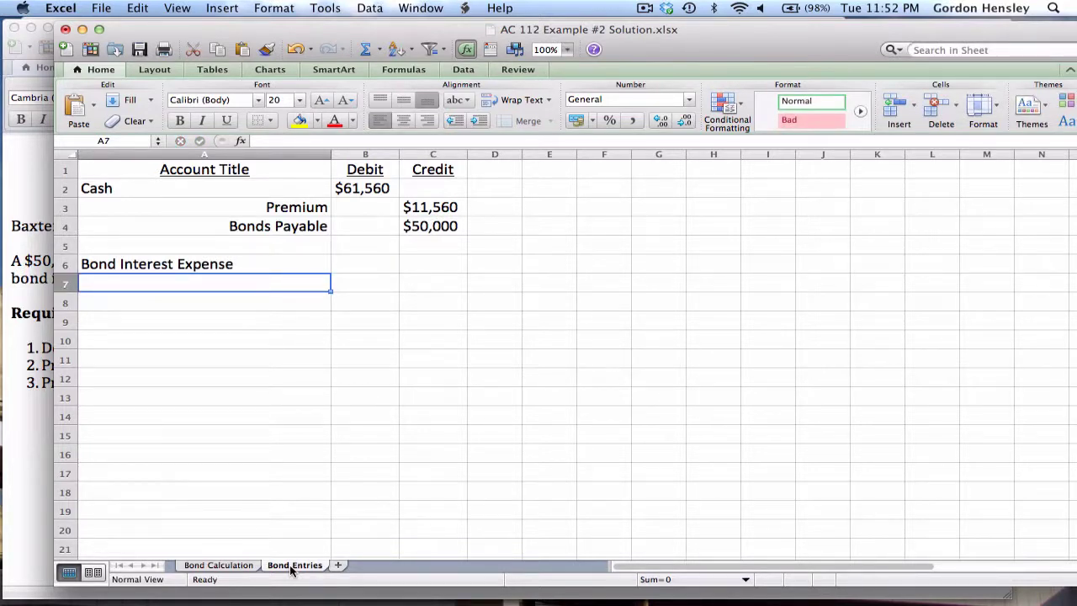
pyautogui.press('Return')
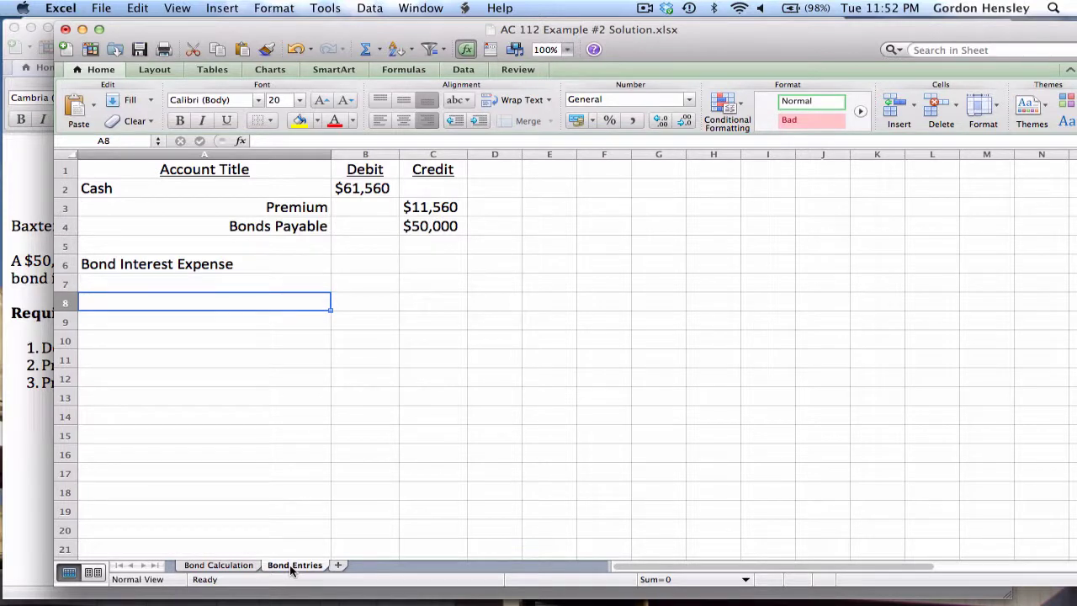
pyautogui.write('Cash')
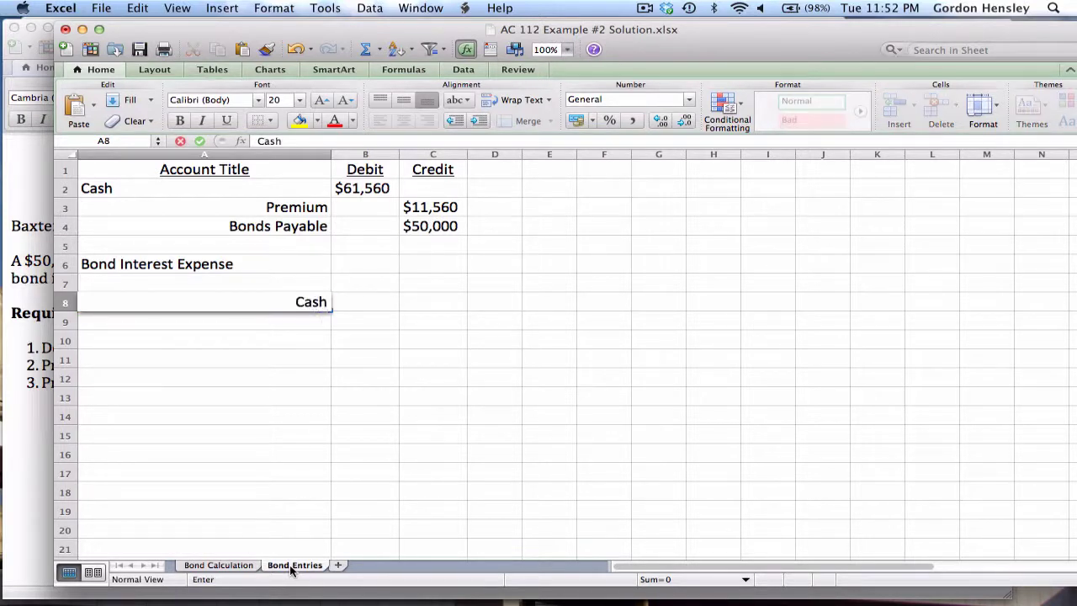
pyautogui.press('Tab')
pyautogui.press('Tab')
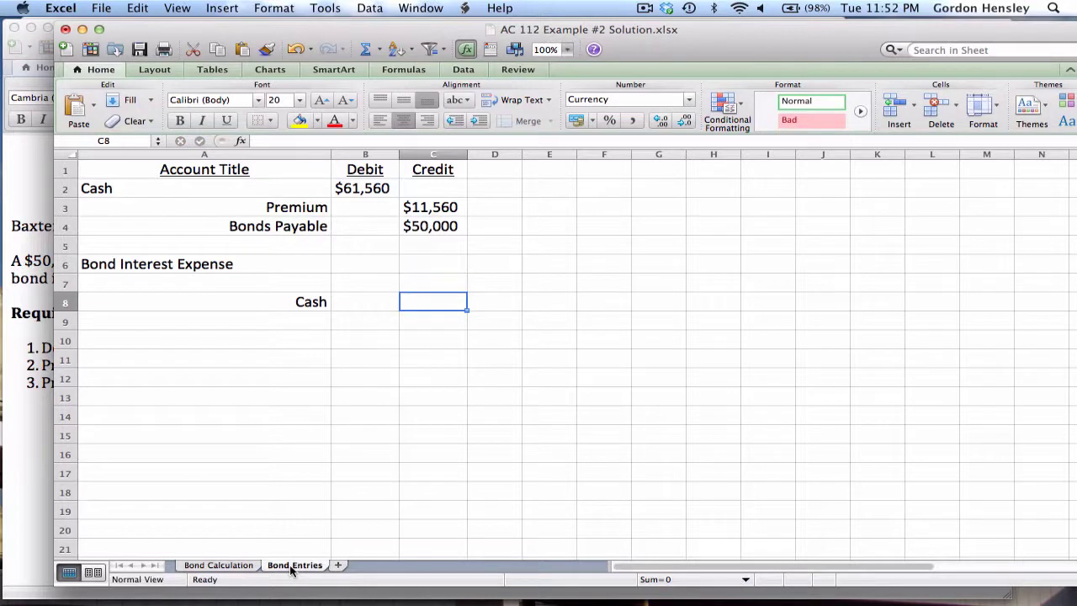
# Credit Cash $2,000 in C8, matching the interest figure on Bond Calculation.
pyautogui.click(243, 566)
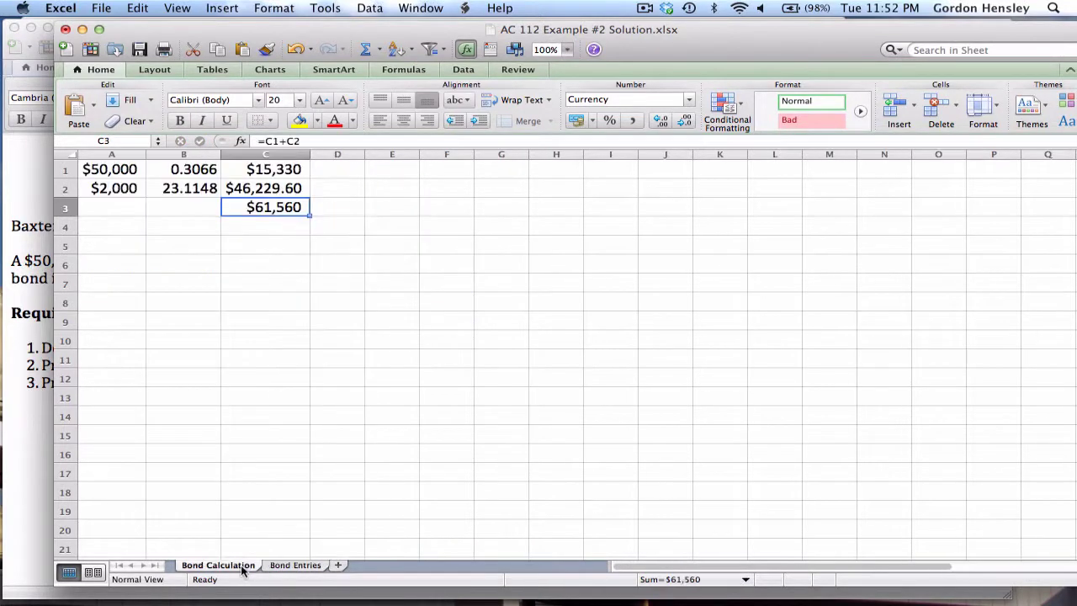
pyautogui.click(113, 192)
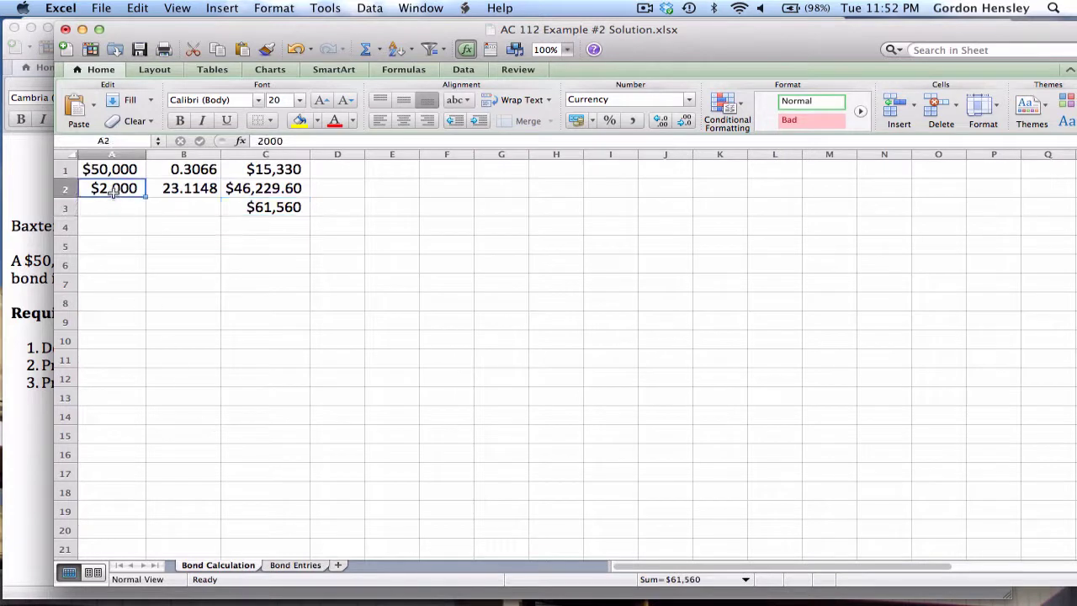
pyautogui.click(277, 567)
pyautogui.write('2000')
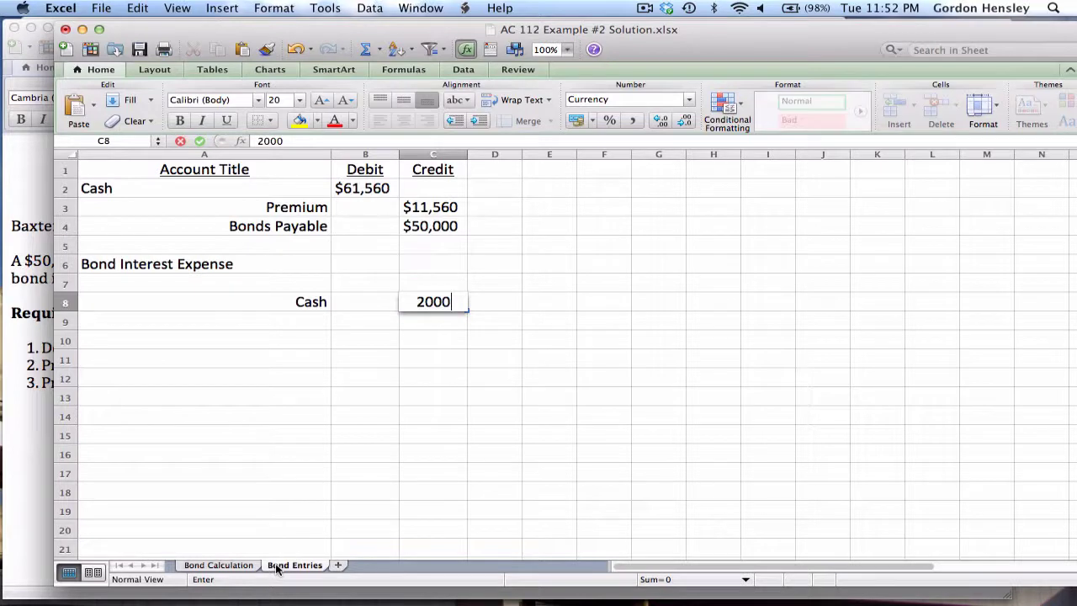
pyautogui.press('Up')
# Look back at the $11,560 Premium line, then return to row 7 of the interest entry.
pyautogui.press('Left')
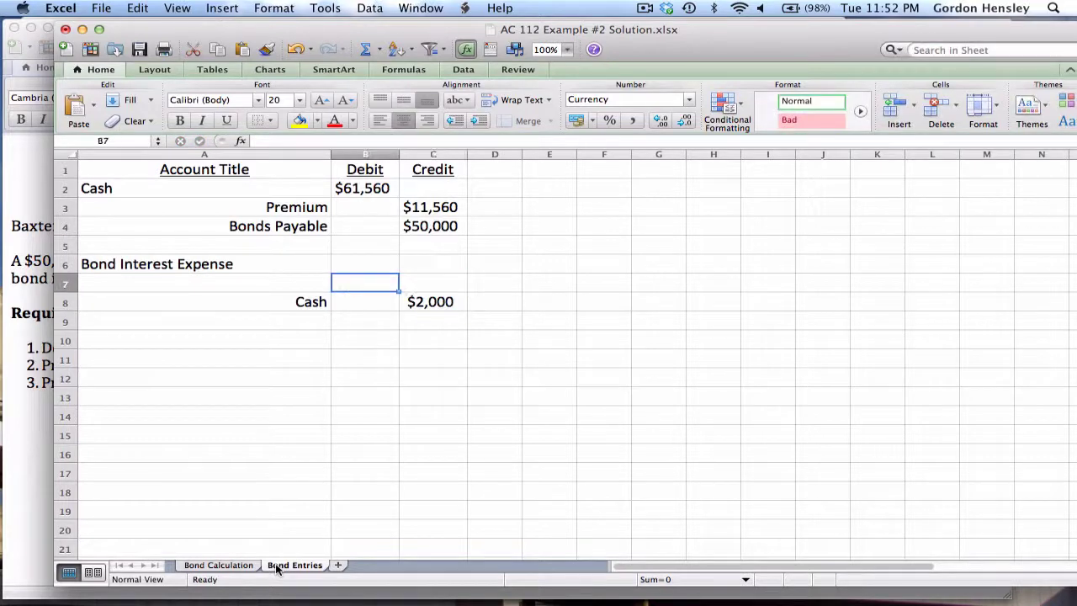
pyautogui.press('Up')
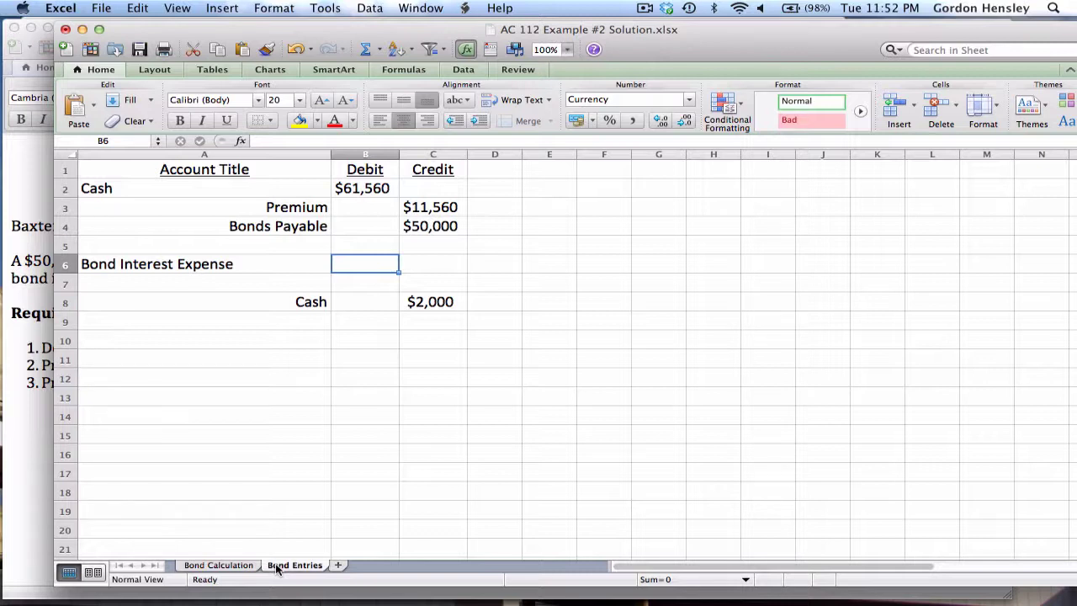
pyautogui.press('Up')
pyautogui.press('Up')
pyautogui.press('Up')
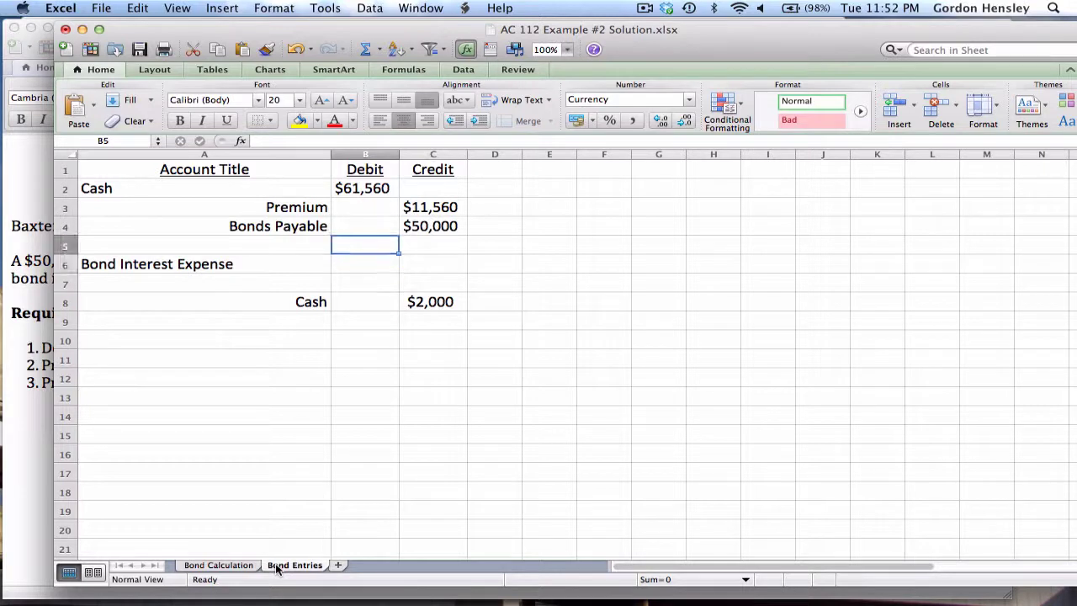
pyautogui.press('Right')
pyautogui.press('Left')
pyautogui.press('Left')
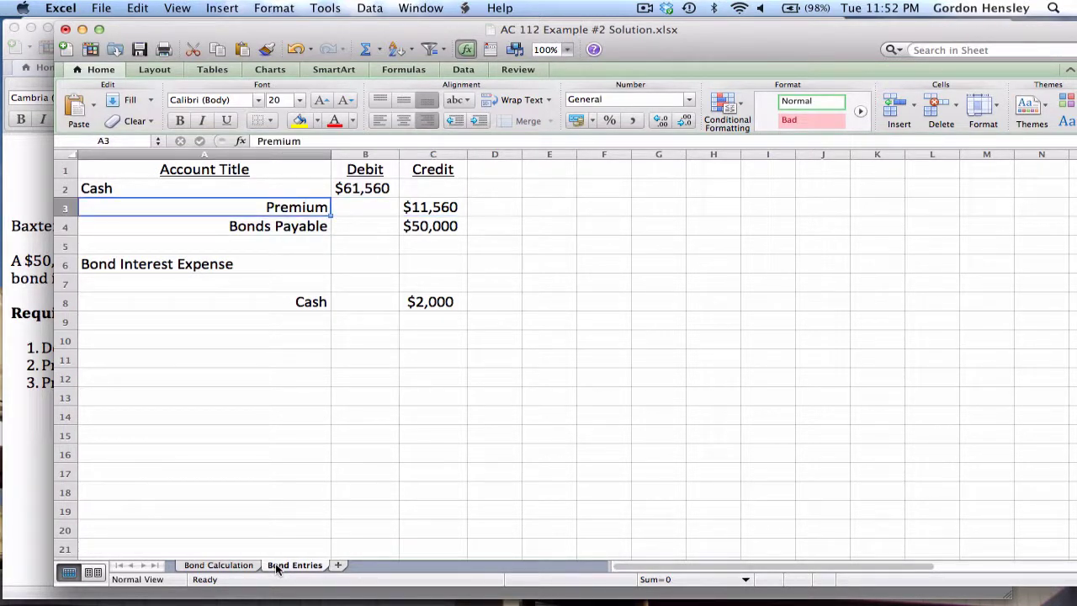
pyautogui.press('Right')
pyautogui.press('Right')
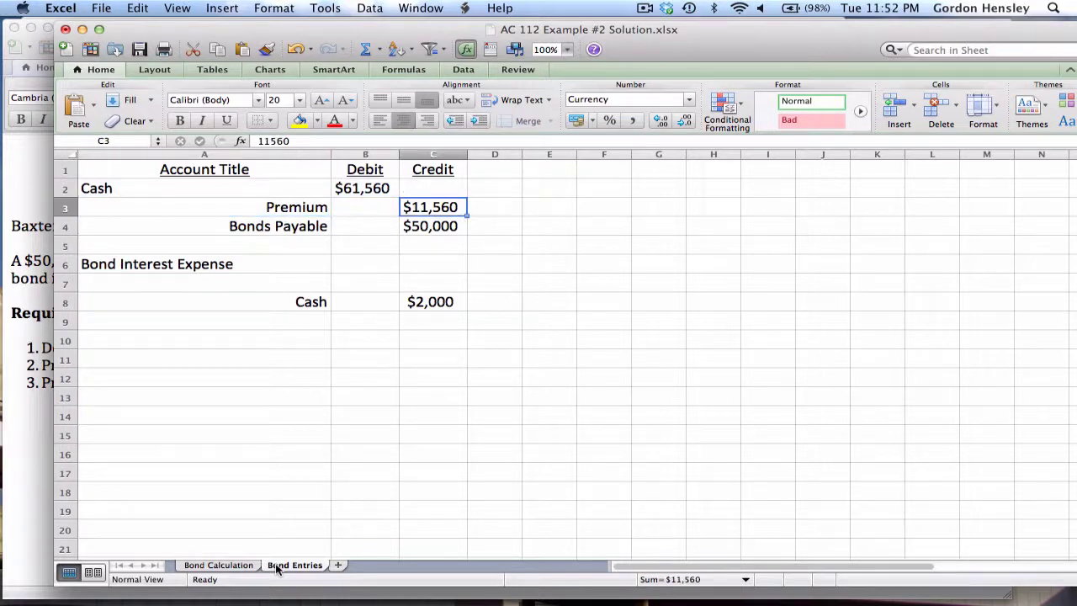
pyautogui.press('Down')
pyautogui.press('Down')
pyautogui.press('Down')
pyautogui.press('Down')
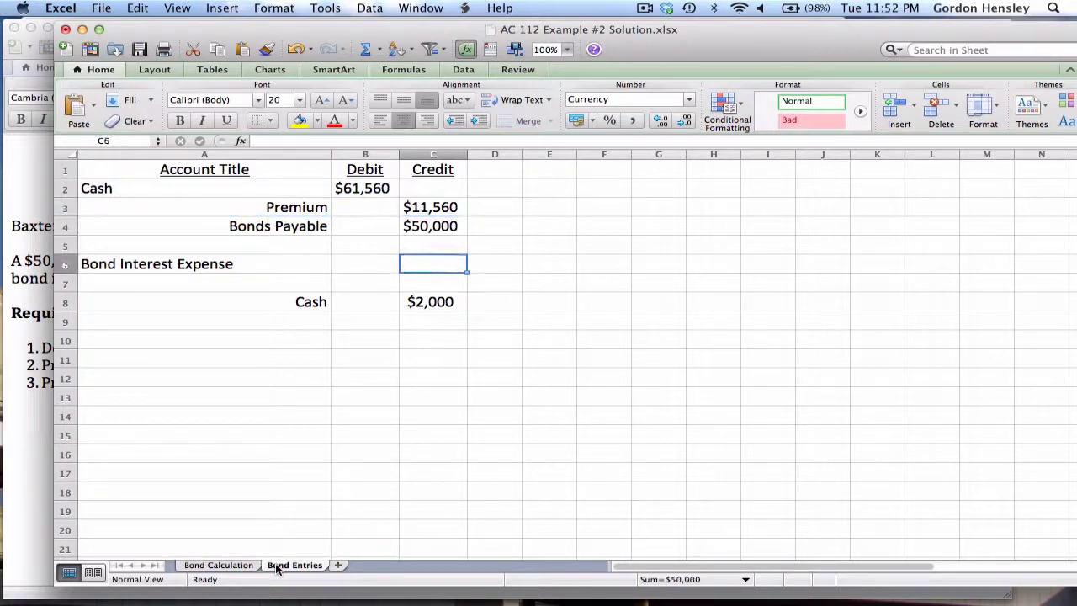
pyautogui.press('Left')
pyautogui.press('Left')
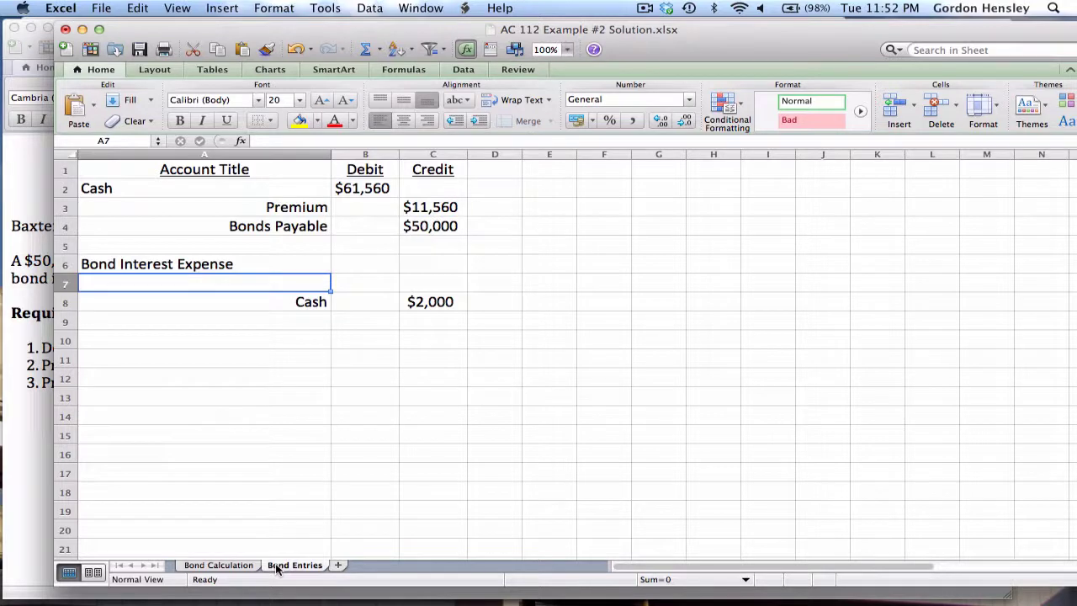
# Label A7 'Premium' and debit it $289 in B7 with the formula =11560/40.
pyautogui.write('Premium')
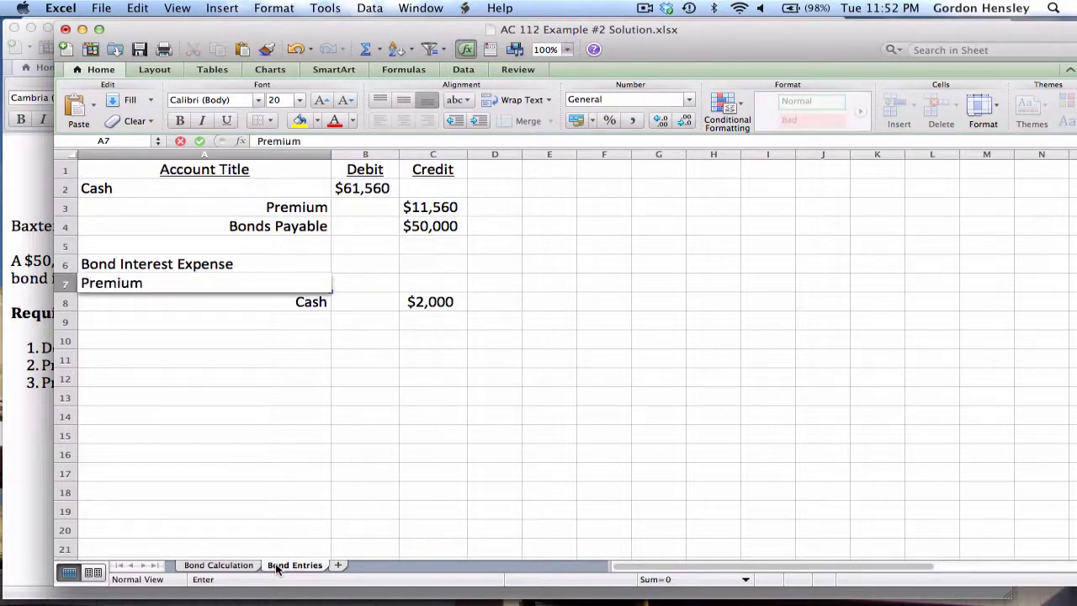
pyautogui.press('Tab')
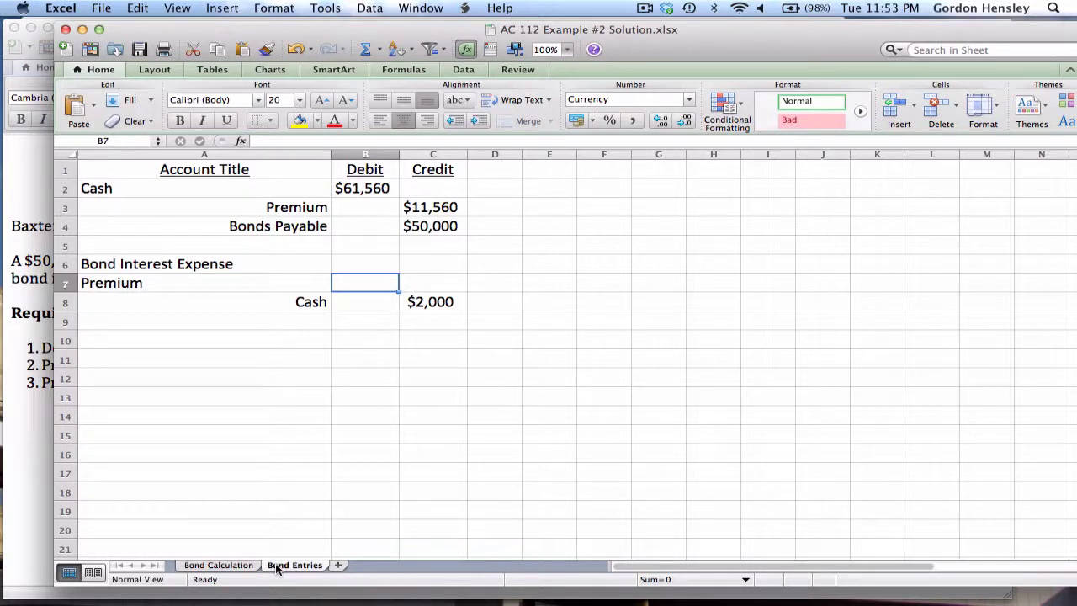
pyautogui.write('=')
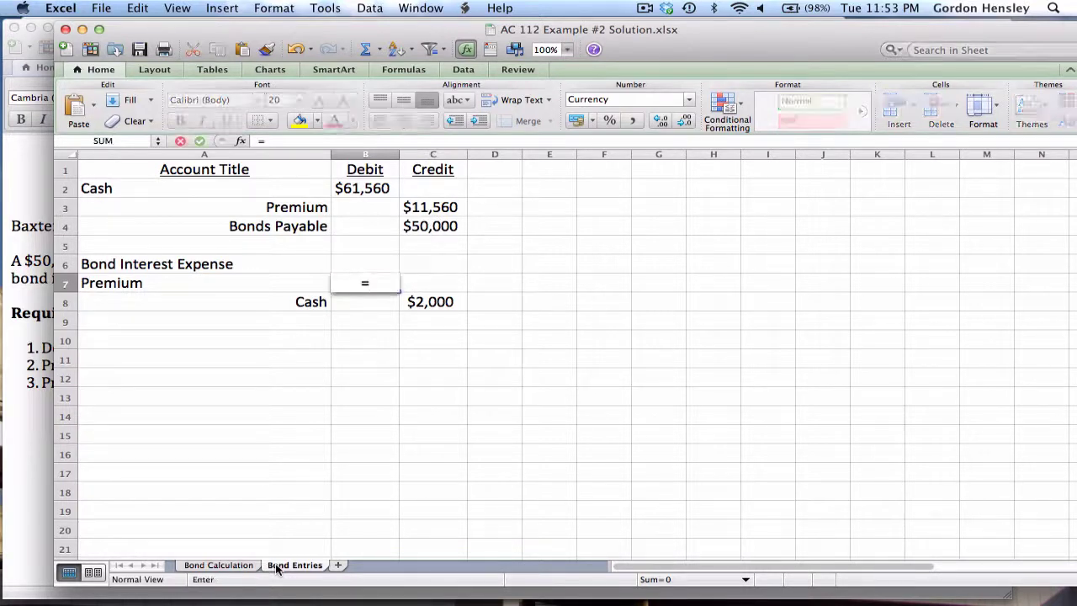
pyautogui.write('11560')
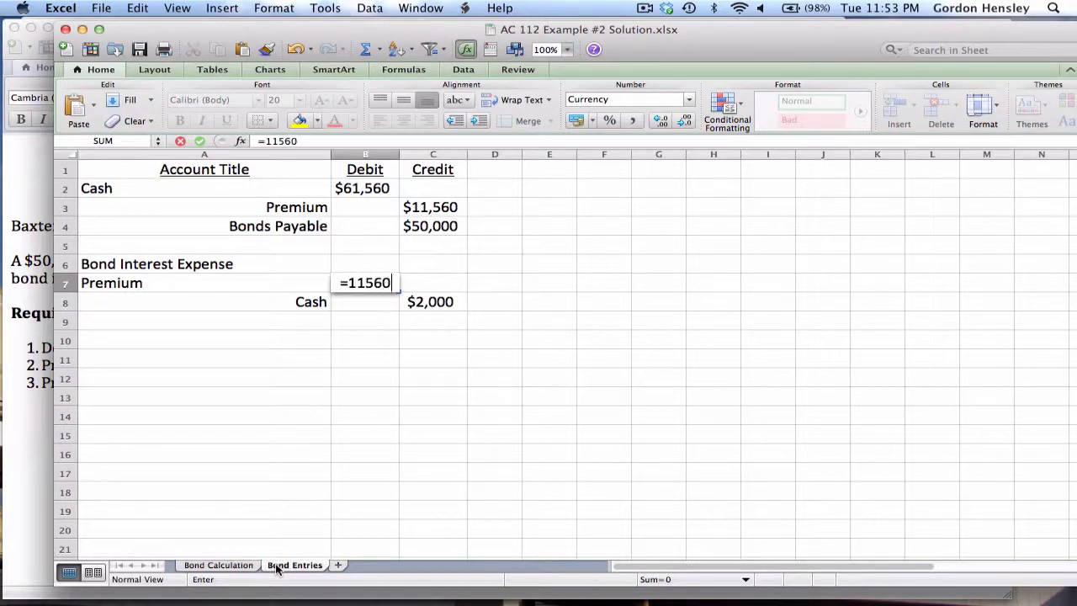
pyautogui.write('/40')
pyautogui.press('Return')
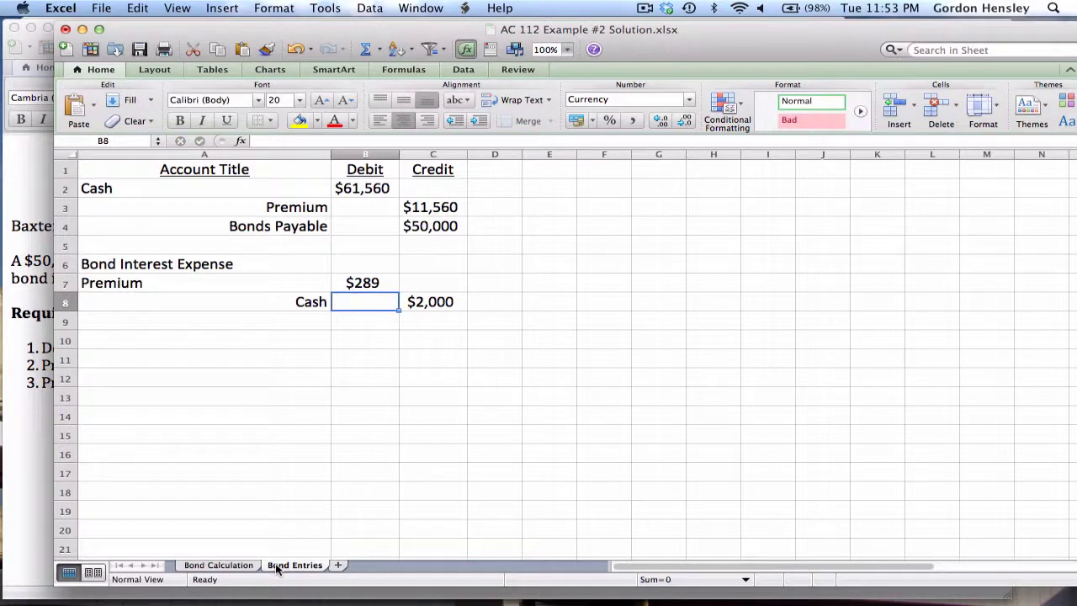
pyautogui.press('Up')
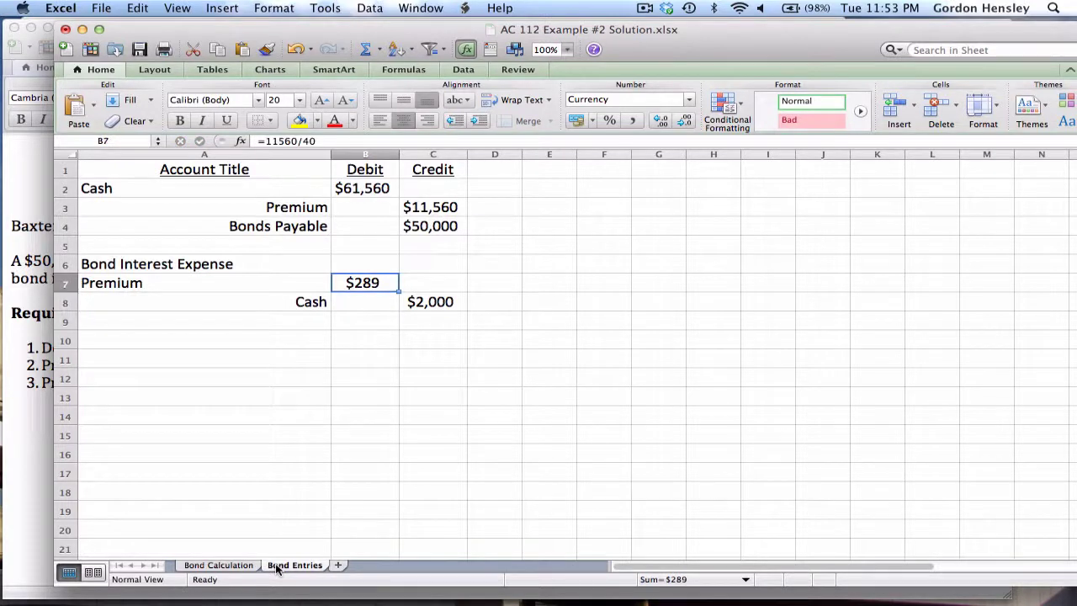
pyautogui.press('Up')
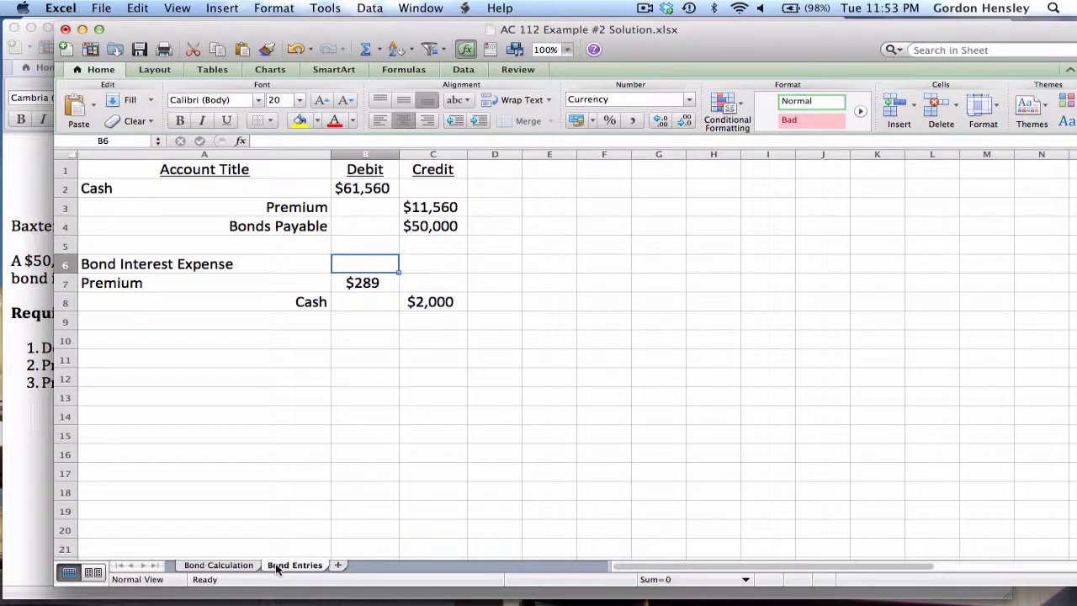
# Enter the 1711 Bond Interest Expense debit in B6 to balance the interest entry.
pyautogui.write('1711')
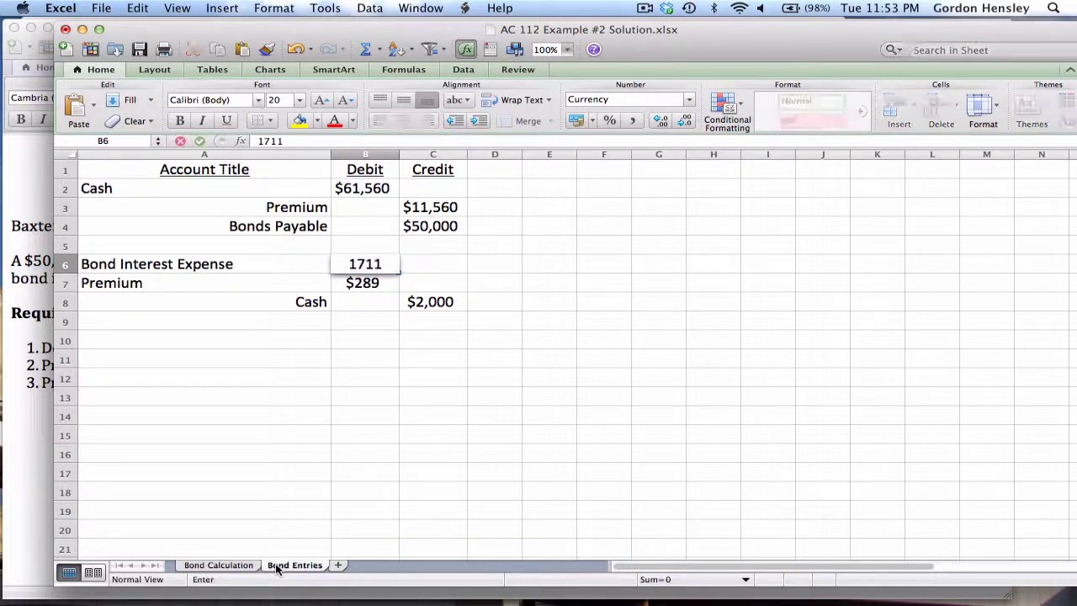
pyautogui.press('Return')
pyautogui.press('Down')
pyautogui.press('Down')
pyautogui.press('Down')
pyautogui.press('Left')
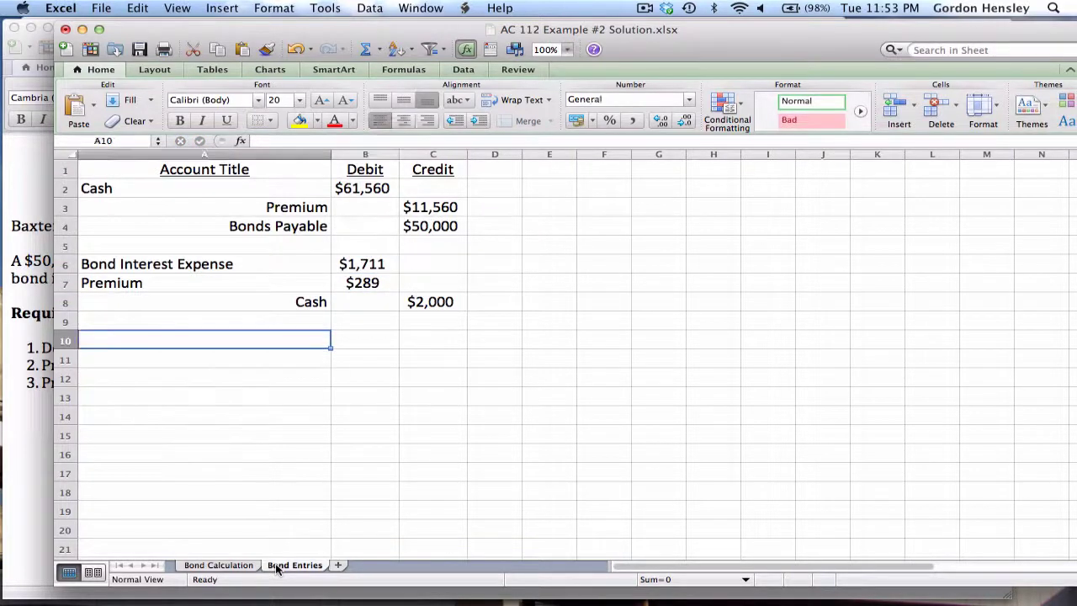